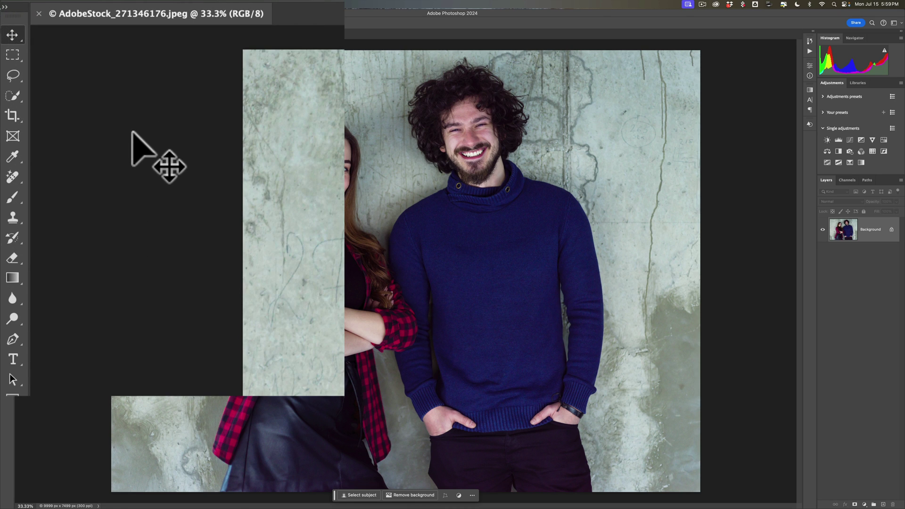
# Step: Switch from Quick Selection to the Object Selection Tool so the man is auto-detected
pyautogui.press('w')
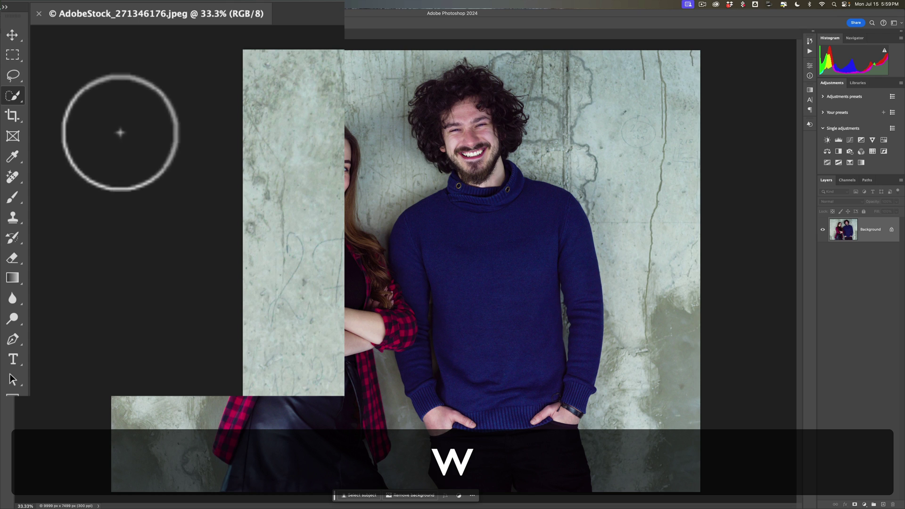
pyautogui.click(17, 98)
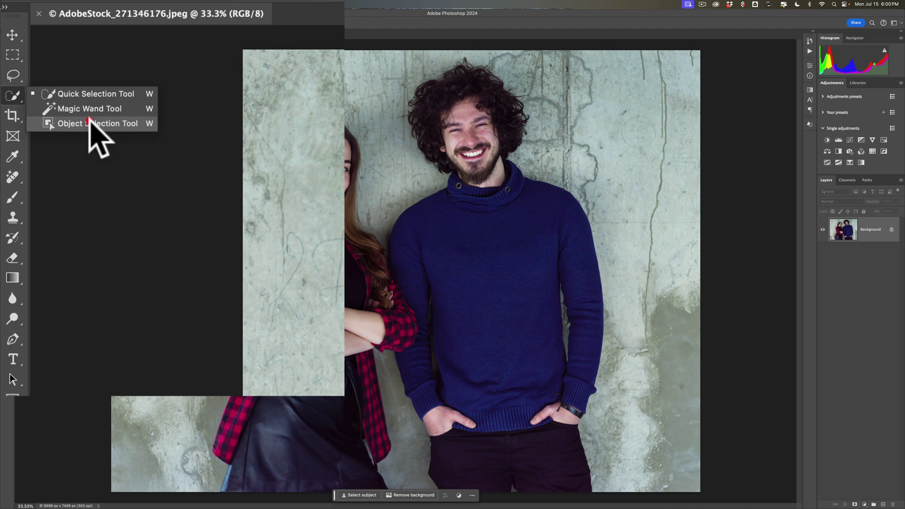
pyautogui.click(90, 121)
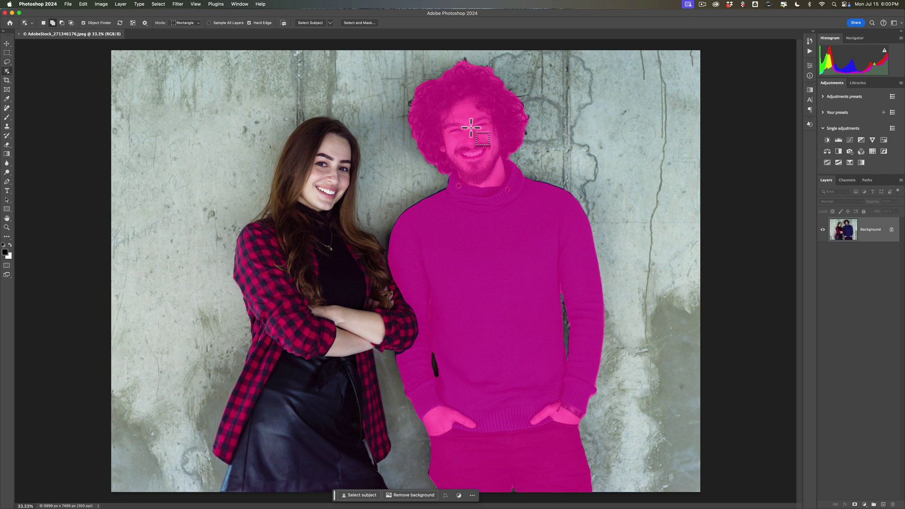
pyautogui.click(471, 127)
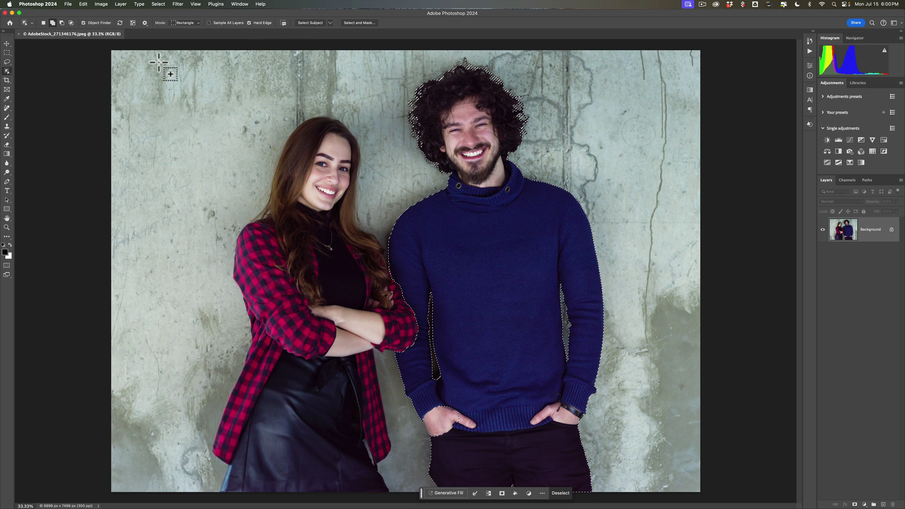
# Step: Expand the man's selection by 30 pixels via Select > Modify > Expand
pyautogui.click(158, 4)
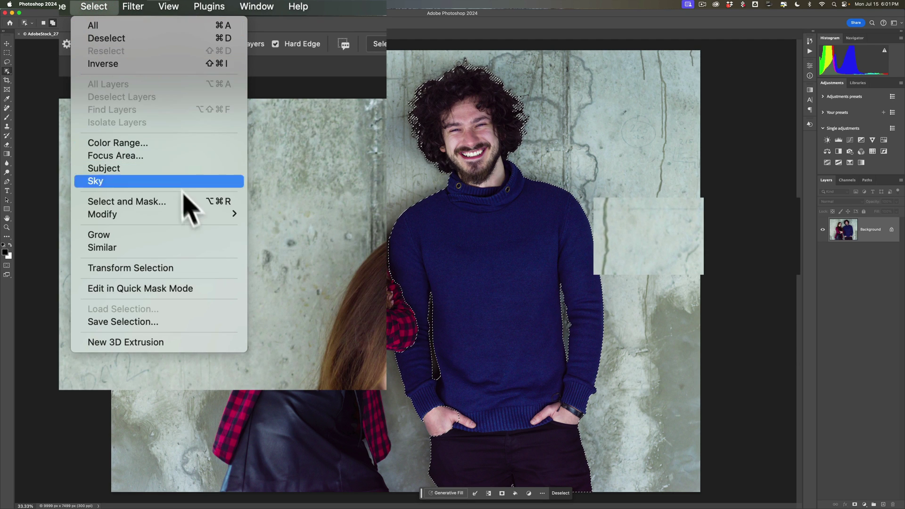
pyautogui.moveTo(191, 215)
pyautogui.click(262, 239)
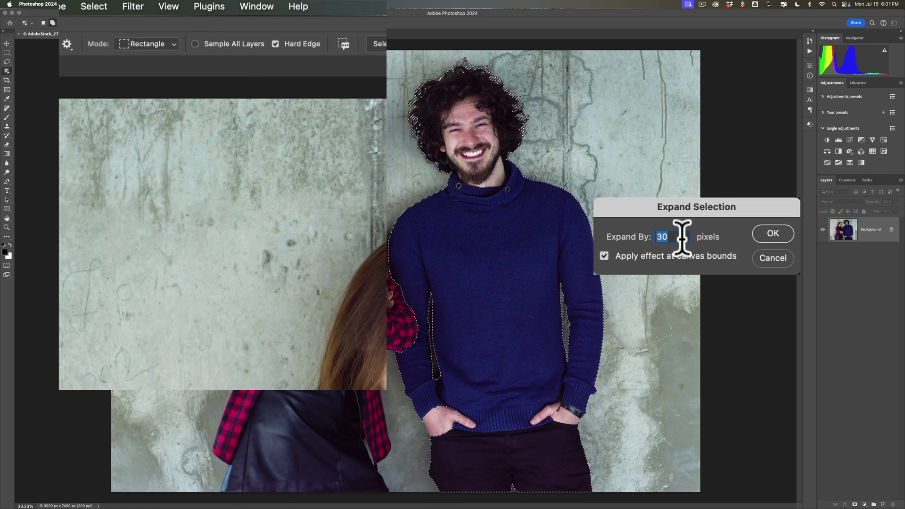
pyautogui.click(772, 234)
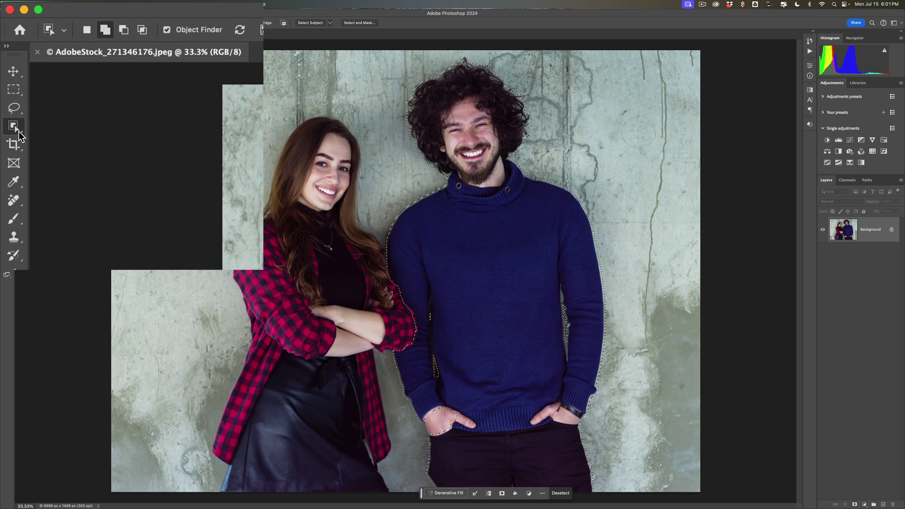
# Step: With Quick Selection in Add mode, add the man's left hand and the wall strip by his arm
pyautogui.rightClick(19, 136)
pyautogui.click(62, 125)
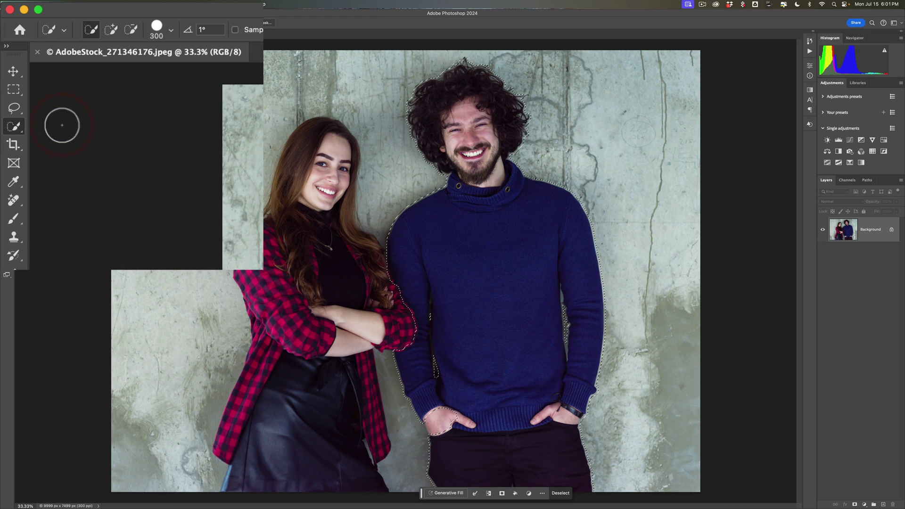
pyautogui.click(112, 29)
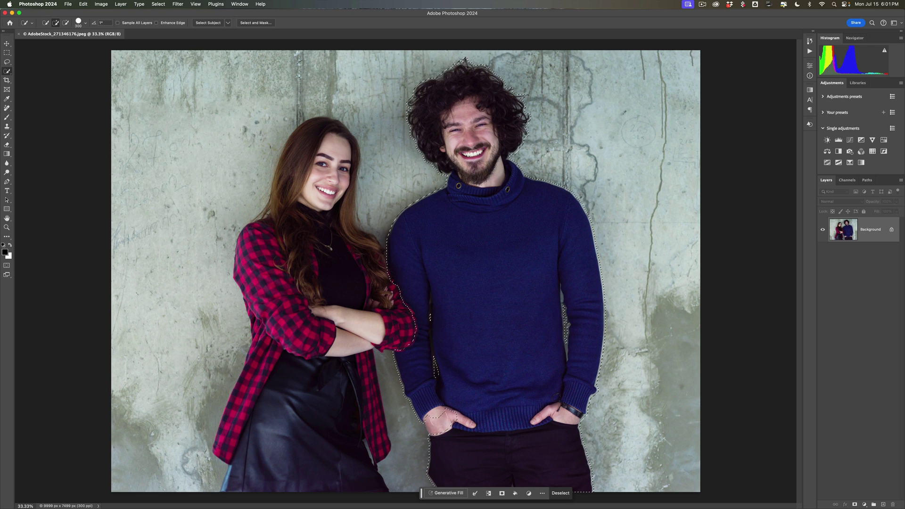
pyautogui.moveTo(441, 432); pyautogui.dragTo(457, 418)
pyautogui.click(432, 424)
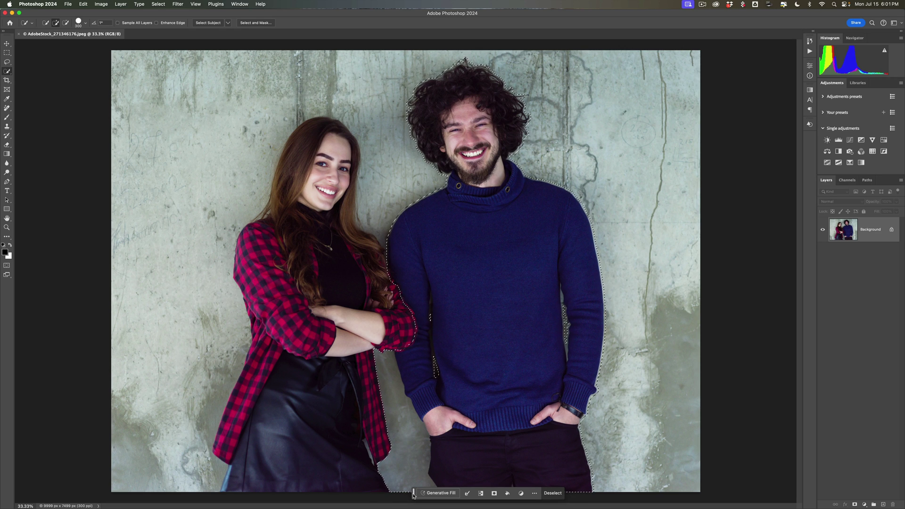
# Step: Show the Contextual Task Bar, move it to the photo's top-left, and pin its position
pyautogui.moveTo(414, 495); pyautogui.dragTo(137, 73)
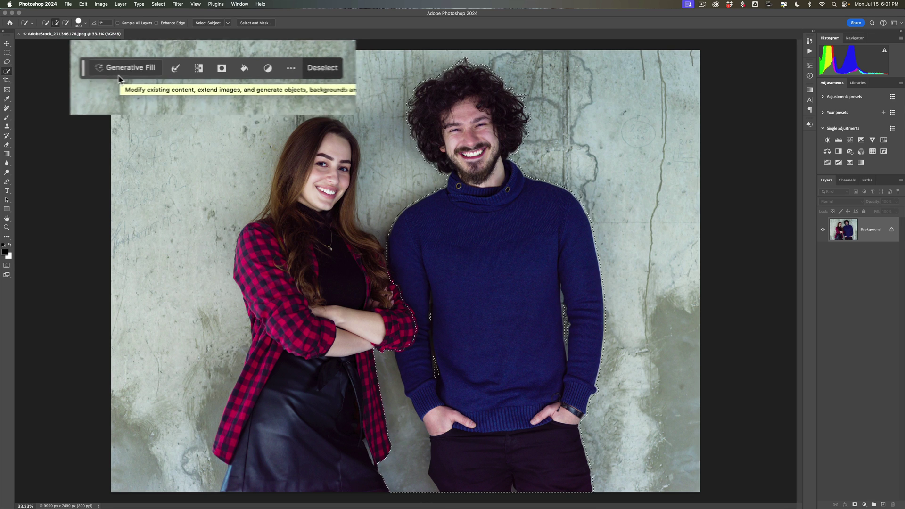
pyautogui.click(233, 4)
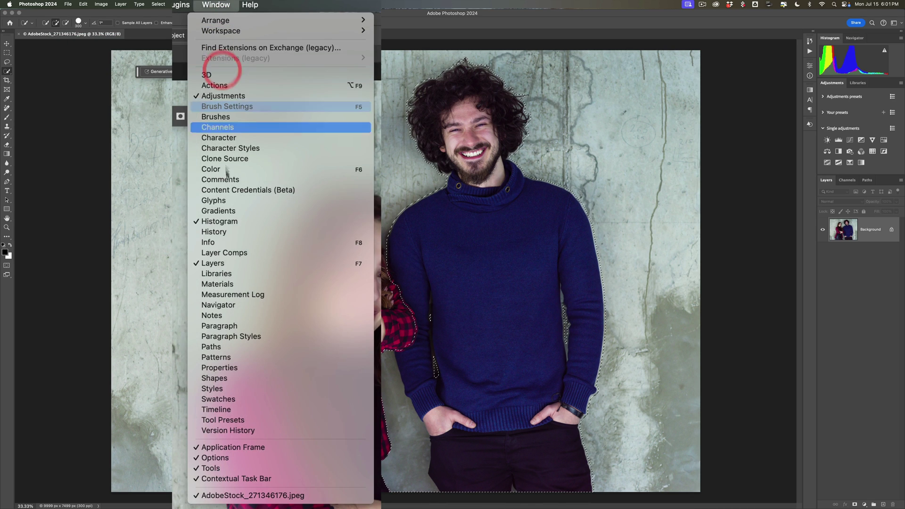
pyautogui.click(253, 477)
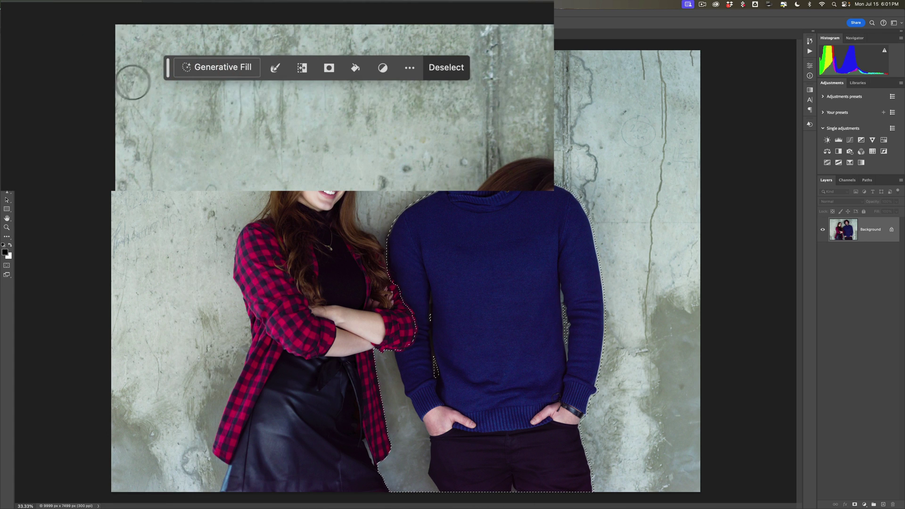
pyautogui.moveTo(168, 74); pyautogui.dragTo(115, 57)
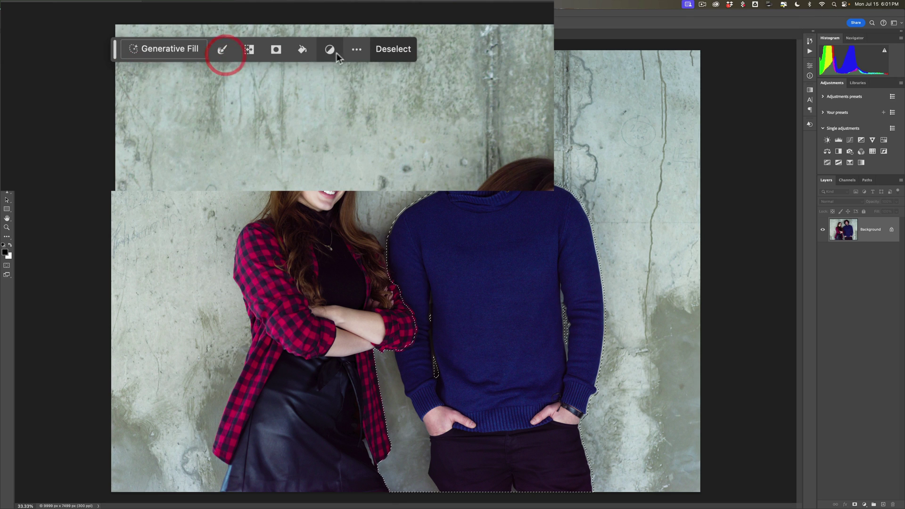
pyautogui.click(357, 50)
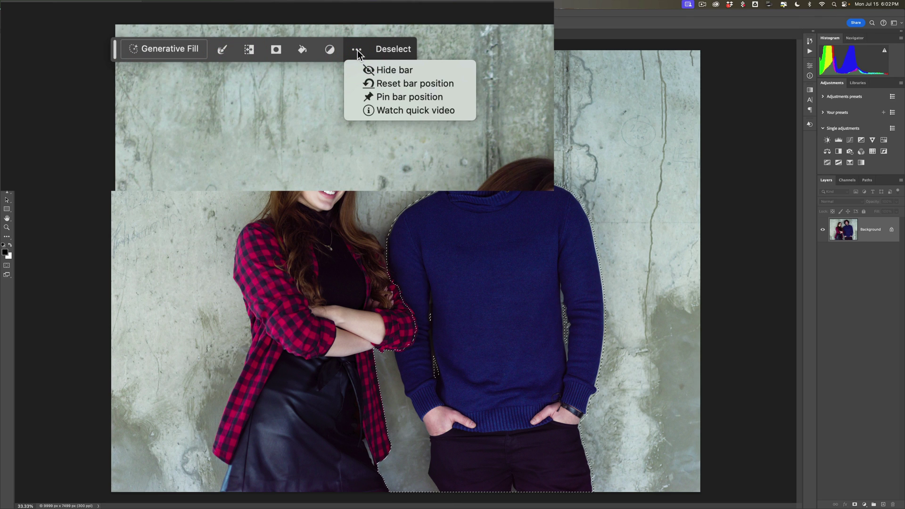
pyautogui.click(383, 95)
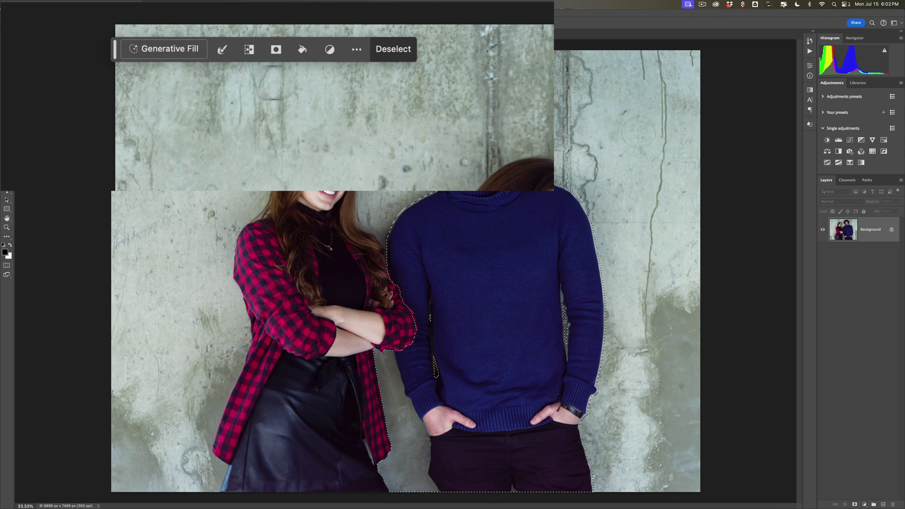
# Step: Run Generative Fill on the man's selection with an empty prompt
pyautogui.click(157, 49)
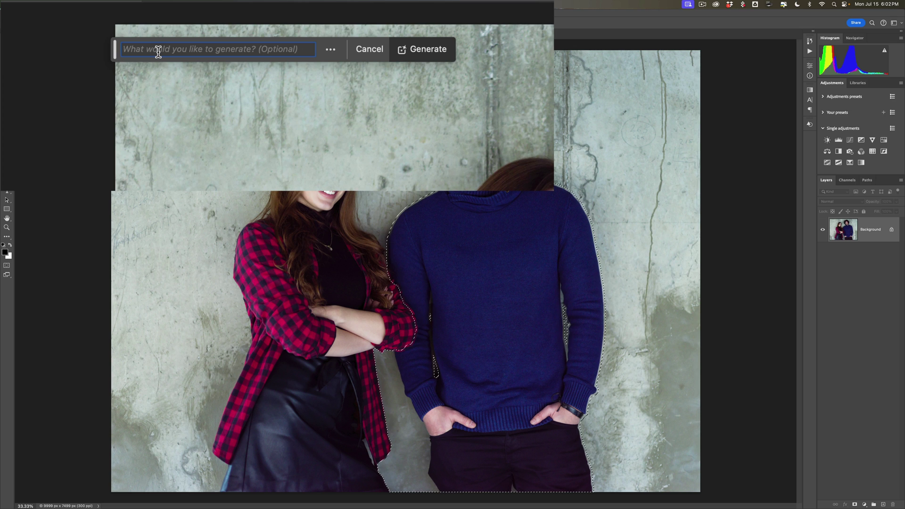
pyautogui.click(416, 49)
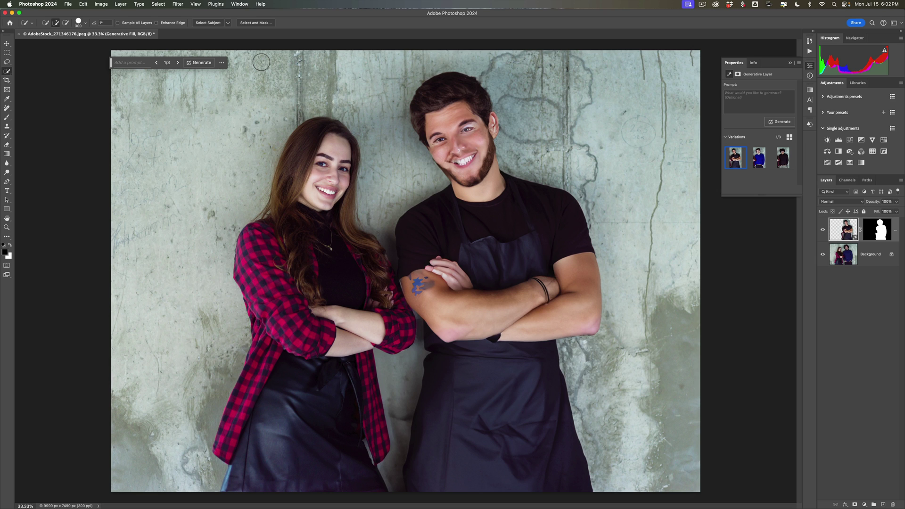
pyautogui.click(759, 161)
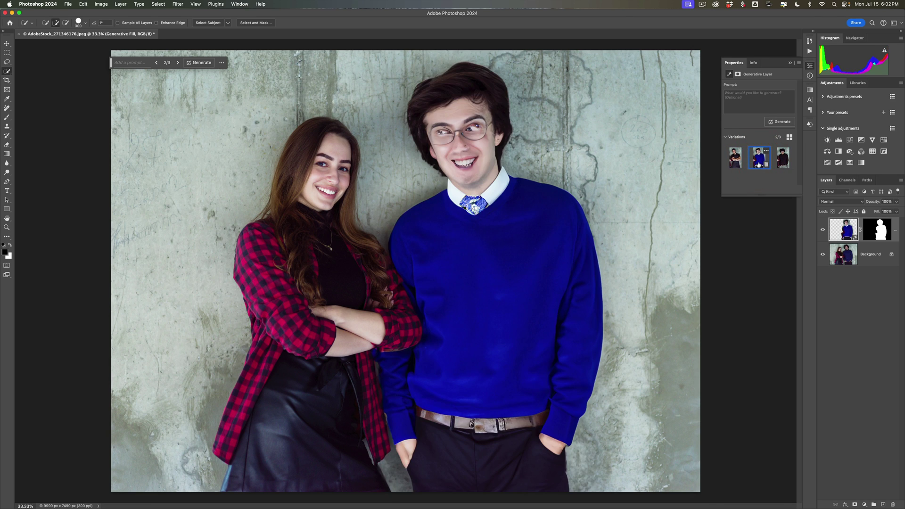
pyautogui.click(780, 160)
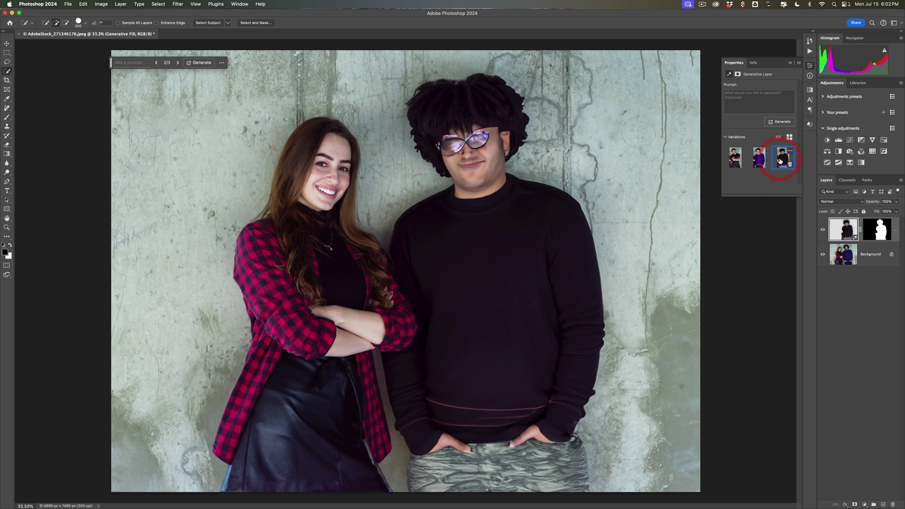
pyautogui.click(760, 159)
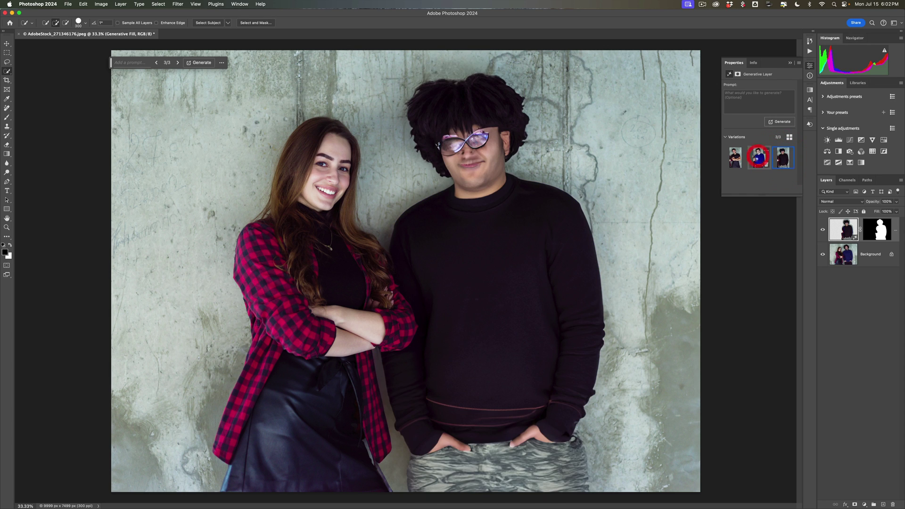
pyautogui.click(735, 158)
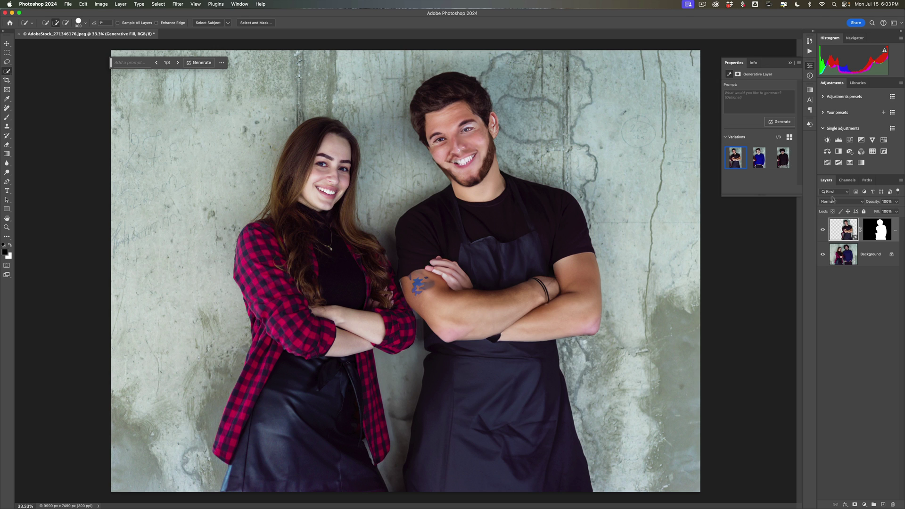
# Step: Delete the generated layer, lasso loosely around the original man, and start Generative Fill
pyautogui.moveTo(848, 231); pyautogui.dragTo(895, 504)
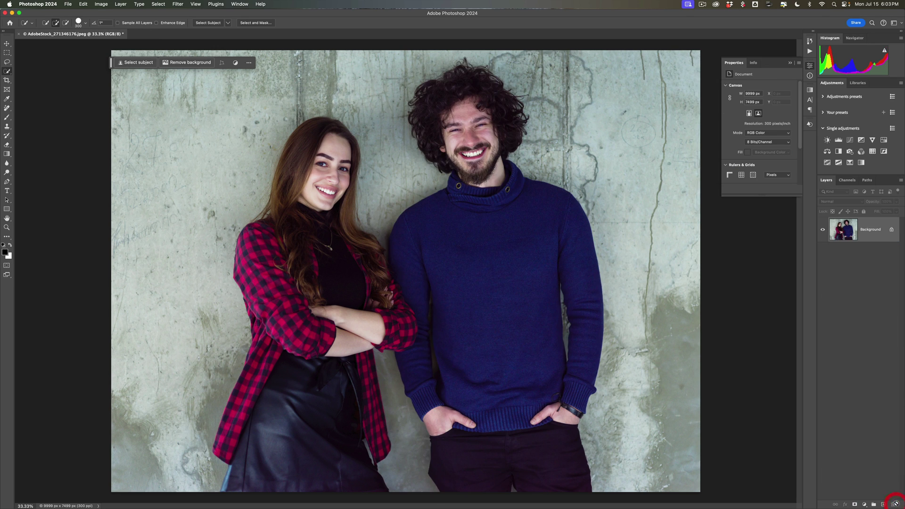
pyautogui.click(790, 63)
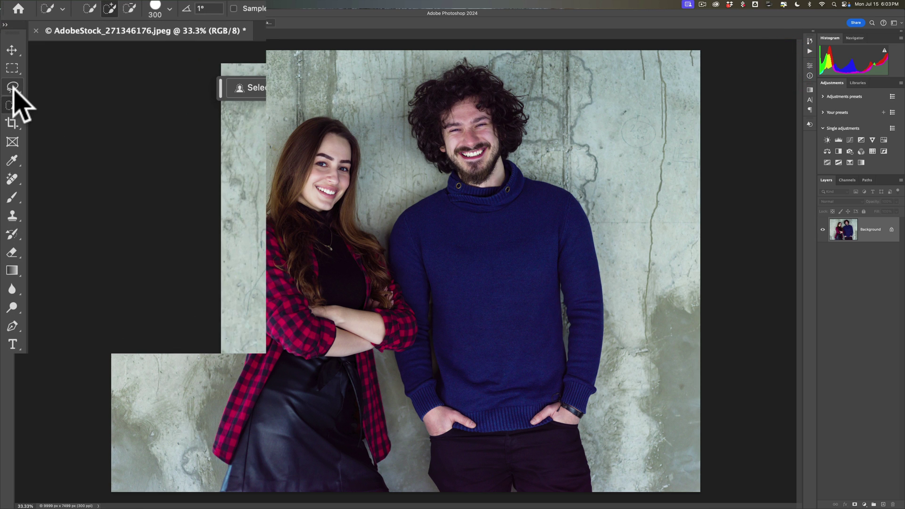
pyautogui.click(11, 73)
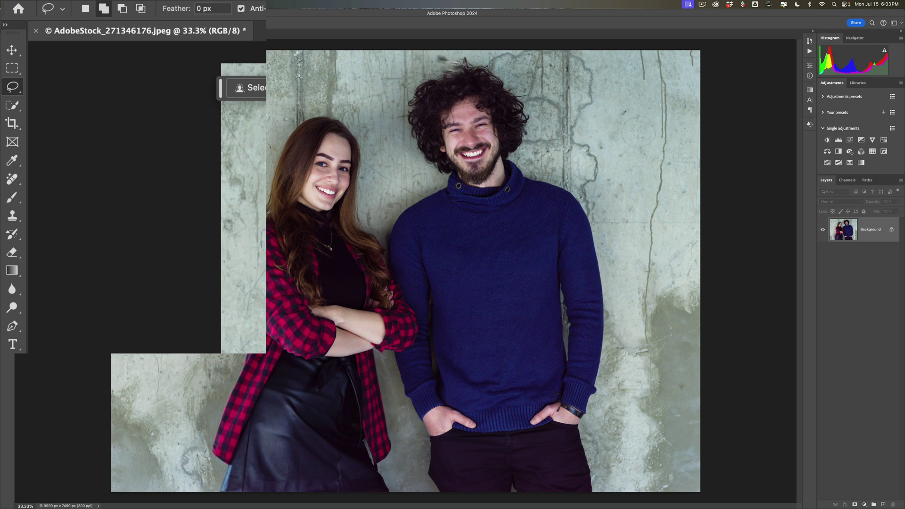
pyautogui.moveTo(456, 53); pyautogui.dragTo(485, 55)
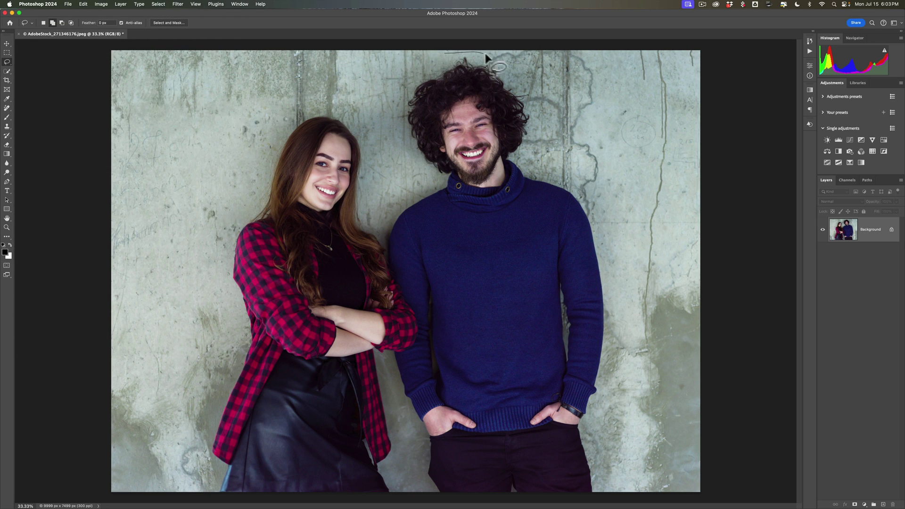
pyautogui.moveTo(537, 106); pyautogui.dragTo(545, 156)
pyautogui.moveTo(621, 279); pyautogui.dragTo(608, 408)
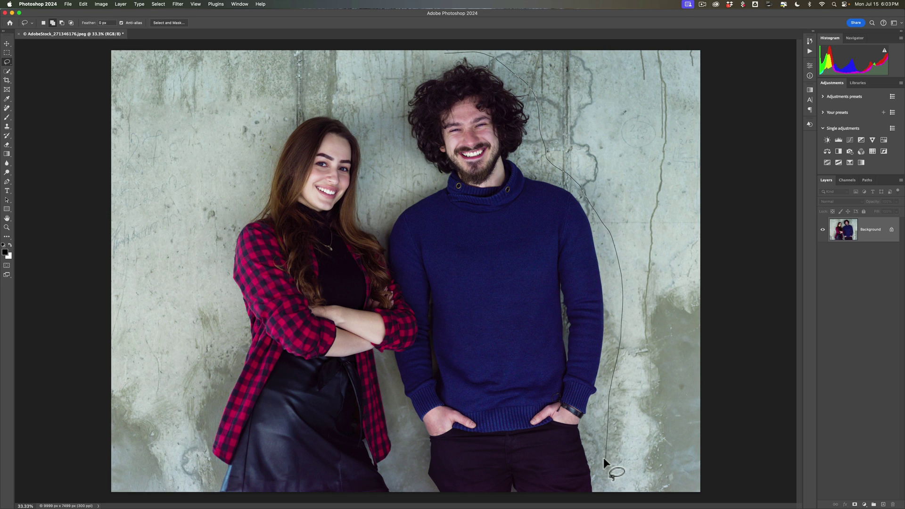
pyautogui.moveTo(604, 457)
pyautogui.mouseDown()
pyautogui.moveTo(603, 495)
pyautogui.moveTo(459, 503)
pyautogui.moveTo(425, 494)
pyautogui.moveTo(406, 436)
pyautogui.mouseUp()
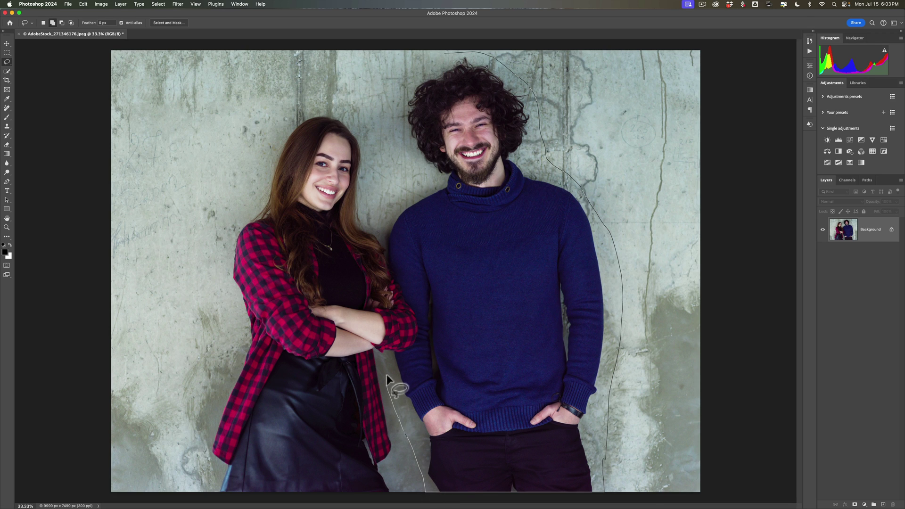
pyautogui.moveTo(386, 374)
pyautogui.mouseDown()
pyautogui.moveTo(417, 332)
pyautogui.moveTo(380, 235)
pyautogui.moveTo(385, 205)
pyautogui.moveTo(425, 183)
pyautogui.moveTo(404, 145)
pyautogui.mouseUp()
pyautogui.moveTo(401, 79); pyautogui.dragTo(445, 52)
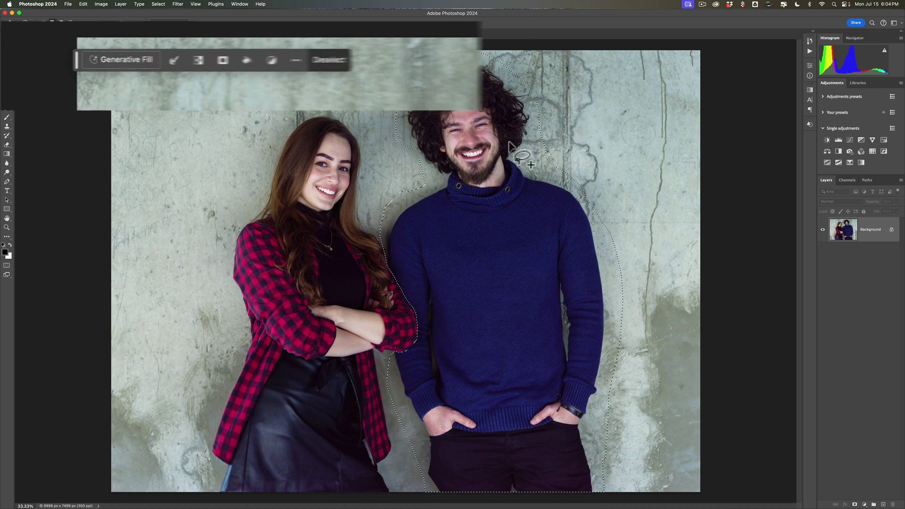
pyautogui.click(154, 56)
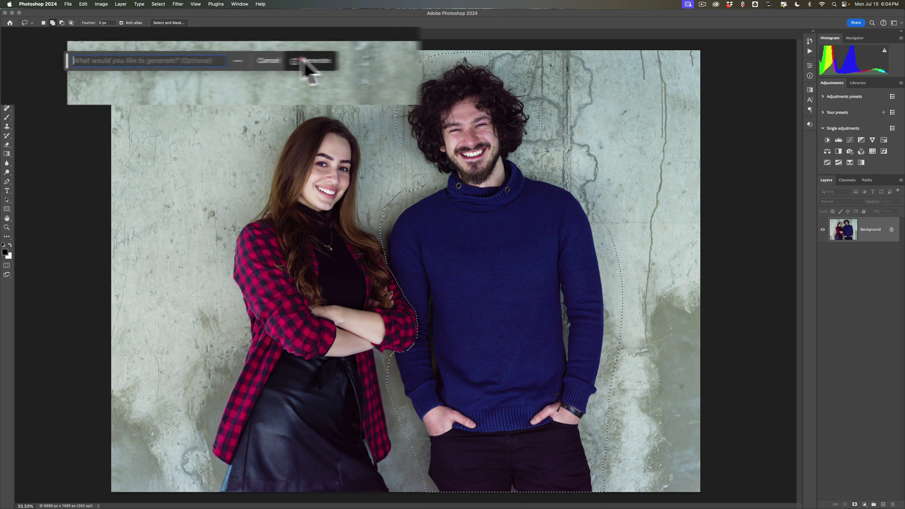
# Step: Generate fill variations over the man and preview variations 2 and 3, ending on the black-hat man
pyautogui.click(259, 61)
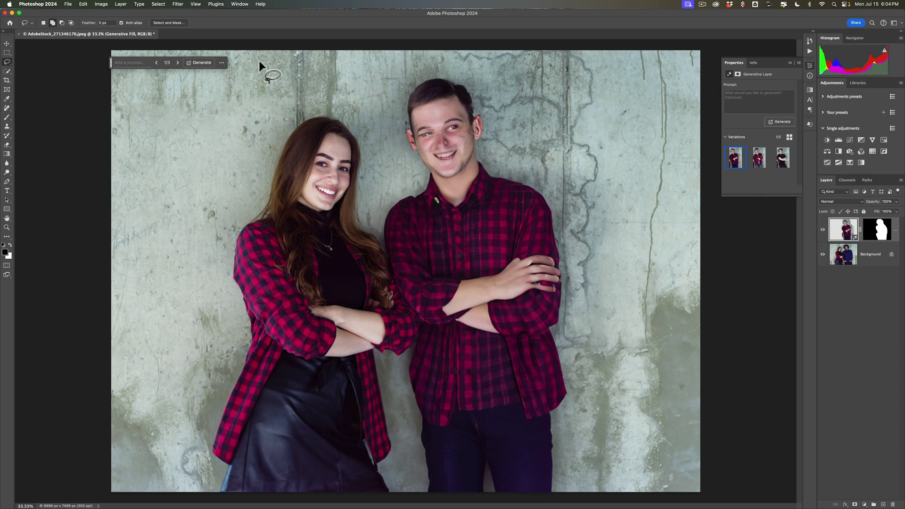
pyautogui.click(758, 162)
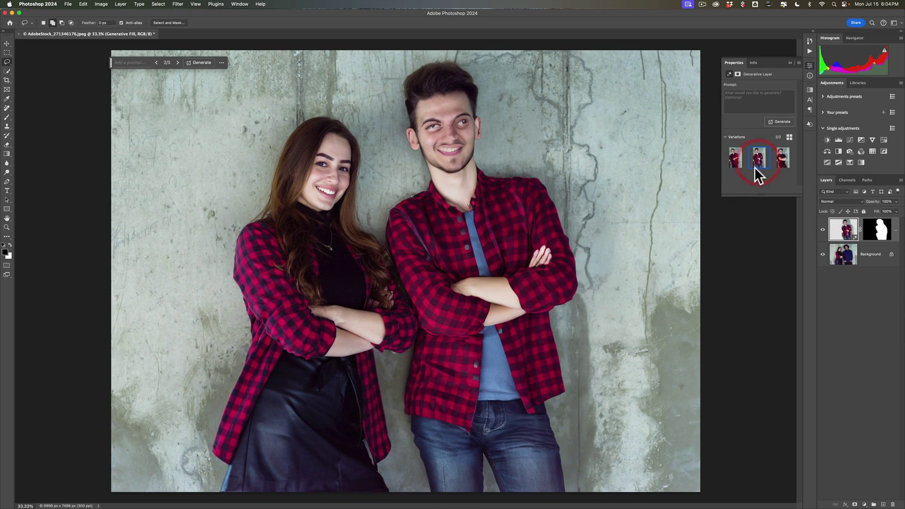
pyautogui.click(782, 159)
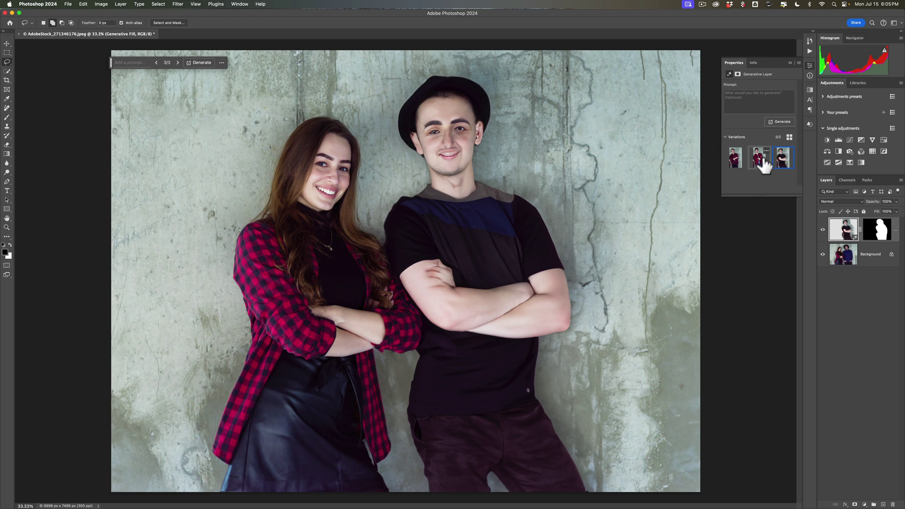
# Step: Delete the Generative Fill layer, collapse Properties, and draw a rectangular marquee around the man
pyautogui.moveTo(853, 239); pyautogui.dragTo(851, 236)
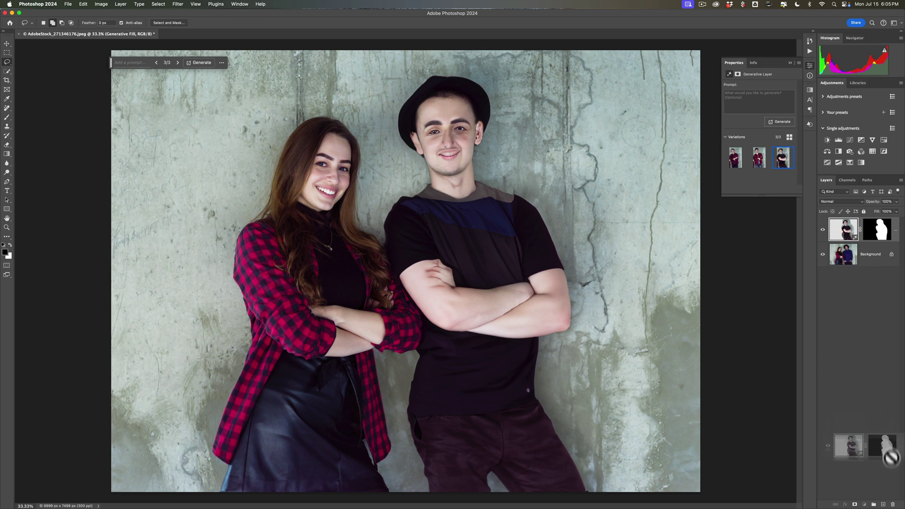
pyautogui.moveTo(891, 457); pyautogui.dragTo(893, 504)
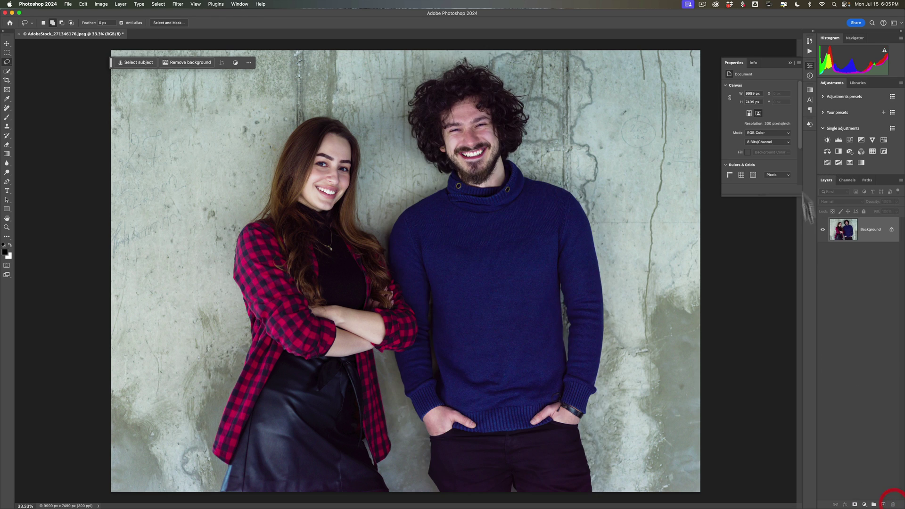
pyautogui.click(789, 62)
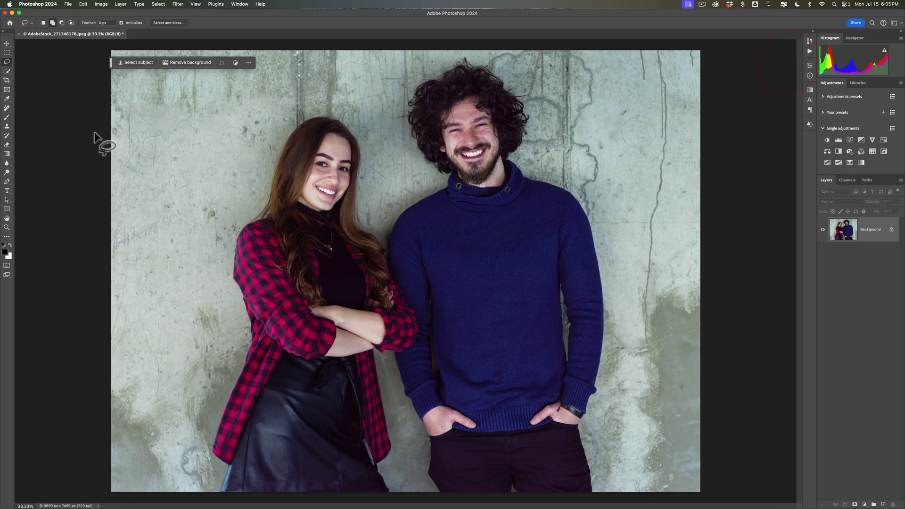
pyautogui.click(6, 53)
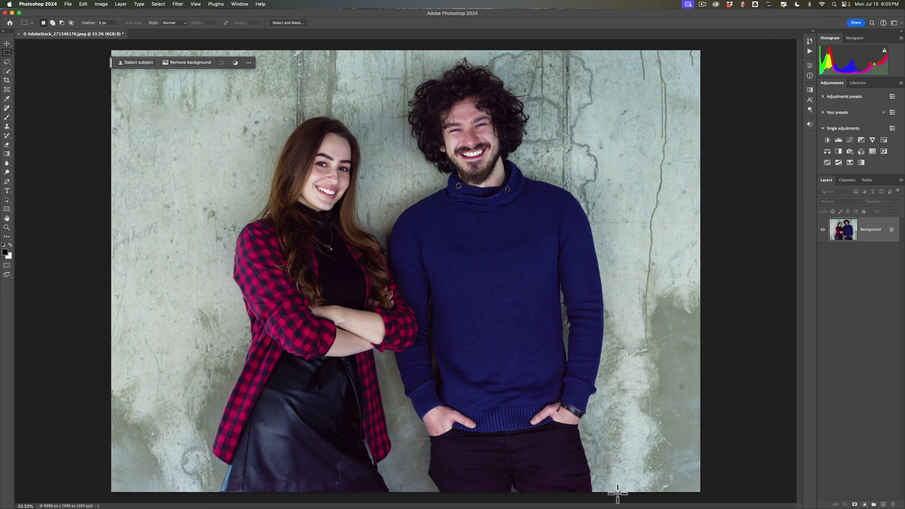
pyautogui.moveTo(618, 494); pyautogui.dragTo(383, 55)
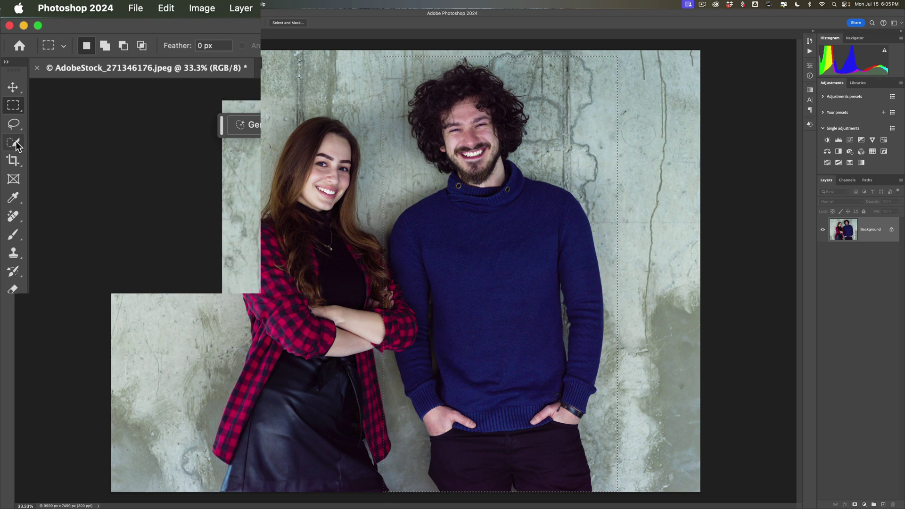
# Step: Subtract the woman's arm, forearm and skirt edge from the selection with Quick Selection
pyautogui.click(15, 141)
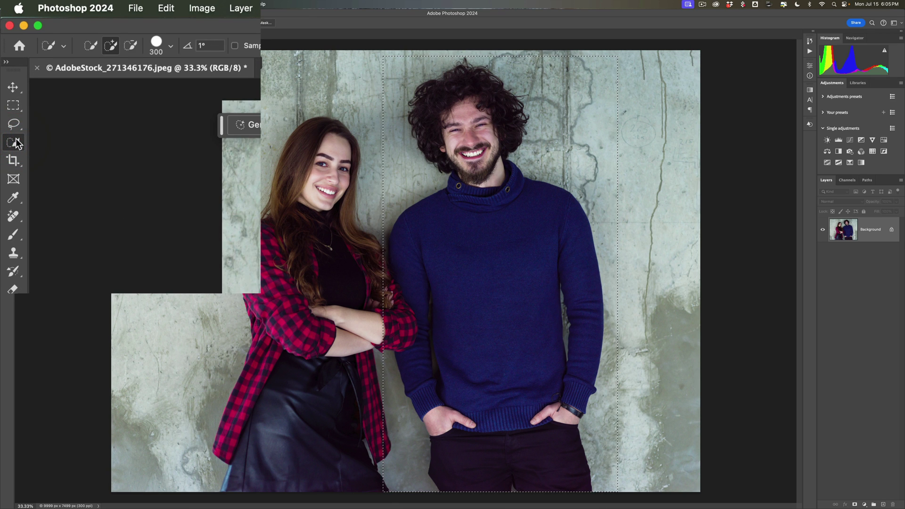
pyautogui.click(131, 45)
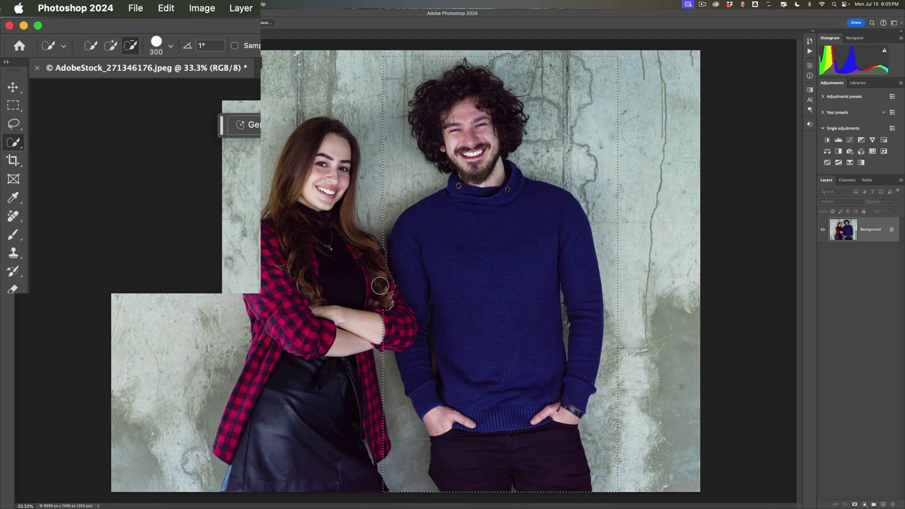
pyautogui.moveTo(381, 283); pyautogui.dragTo(397, 313)
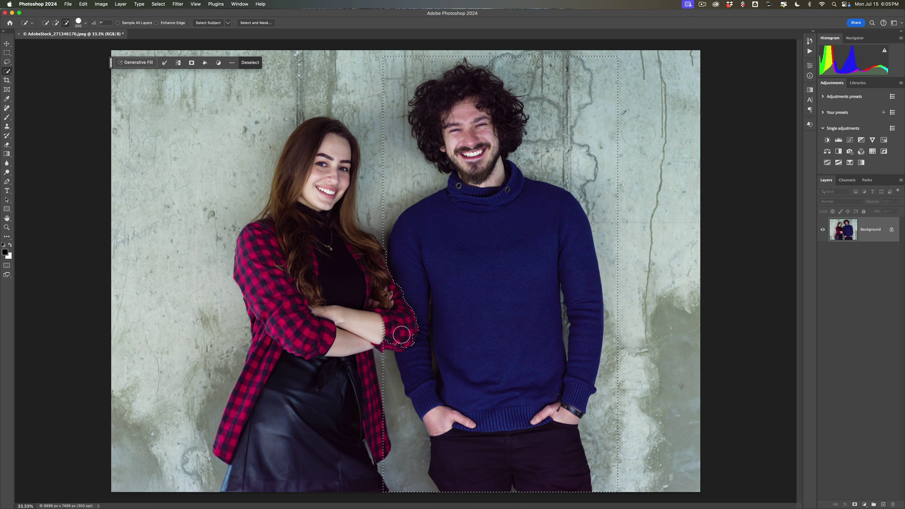
pyautogui.click(391, 337)
pyautogui.click(378, 491)
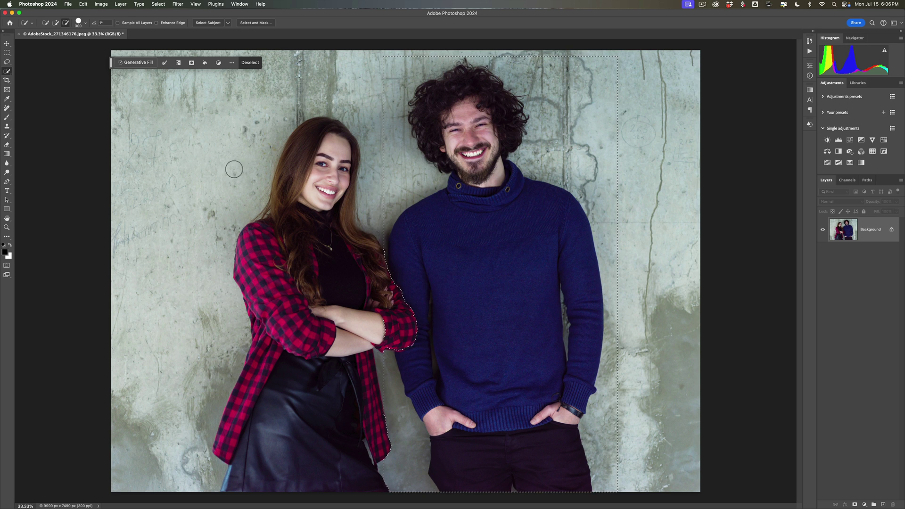
# Step: Generative Fill with no prompt, compare the three variations, and keep variation 1 showing bare wall
pyautogui.click(164, 63)
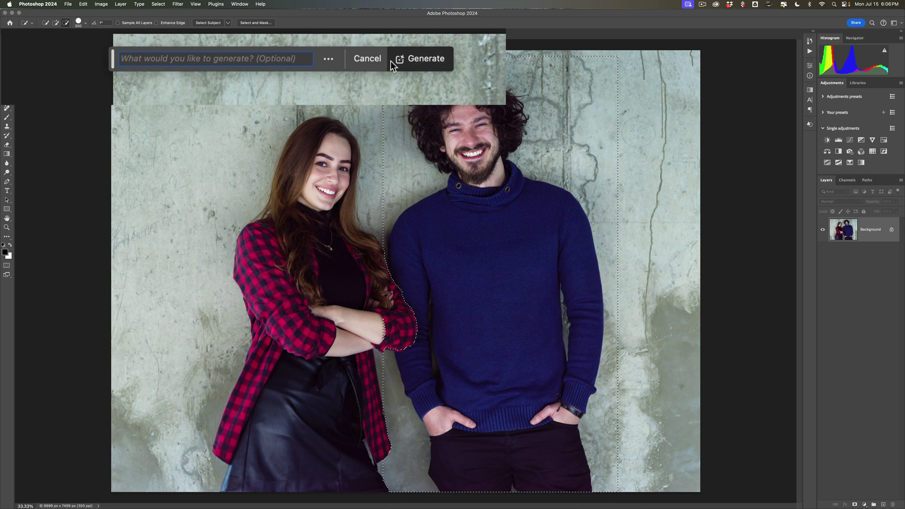
pyautogui.click(409, 59)
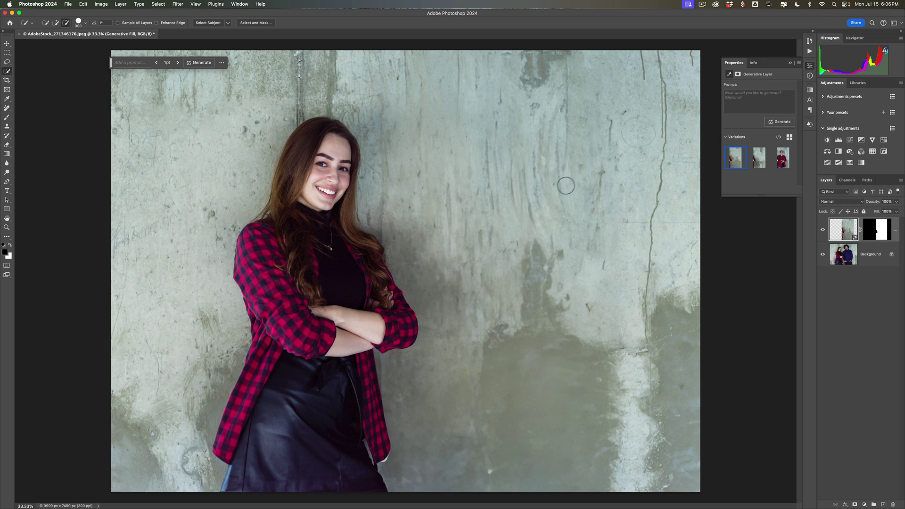
pyautogui.click(759, 162)
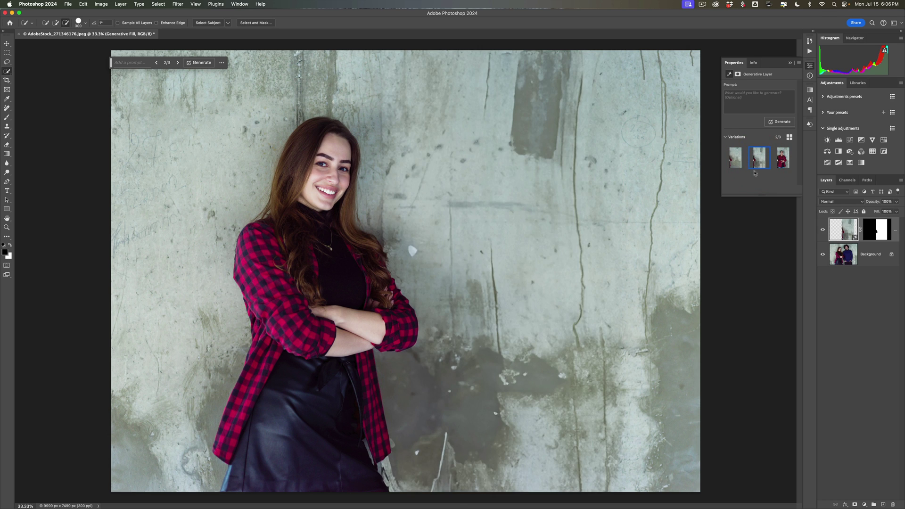
pyautogui.click(782, 161)
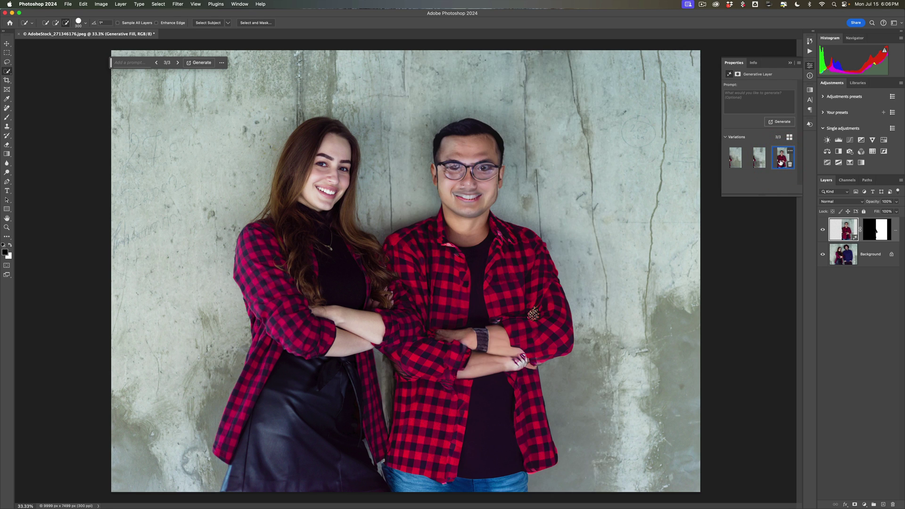
pyautogui.click(736, 158)
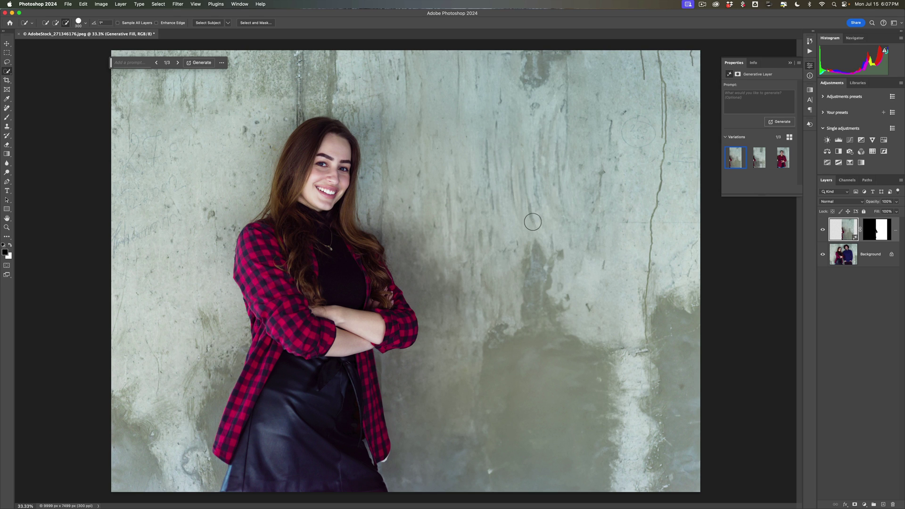
# Step: Delete the Generative Fill layer to bring the man back, and list the healing tool group
pyautogui.click(790, 64)
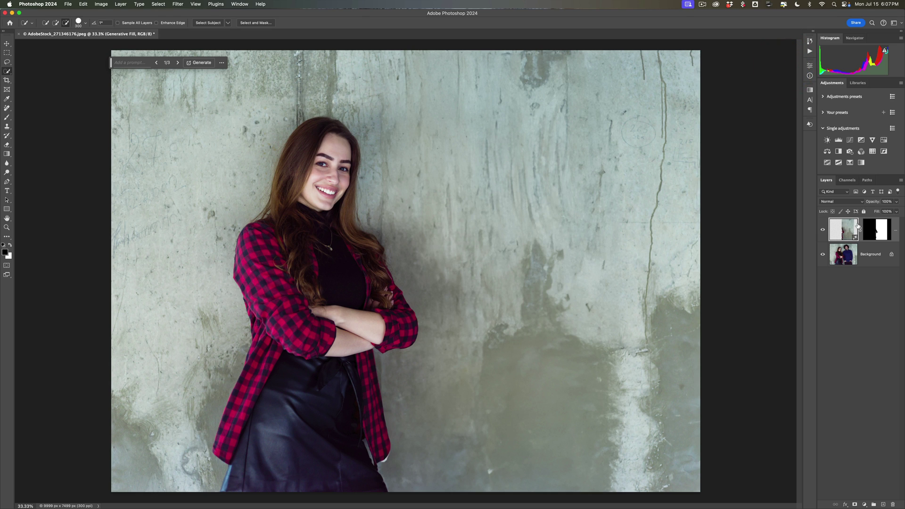
pyautogui.moveTo(859, 222); pyautogui.dragTo(893, 505)
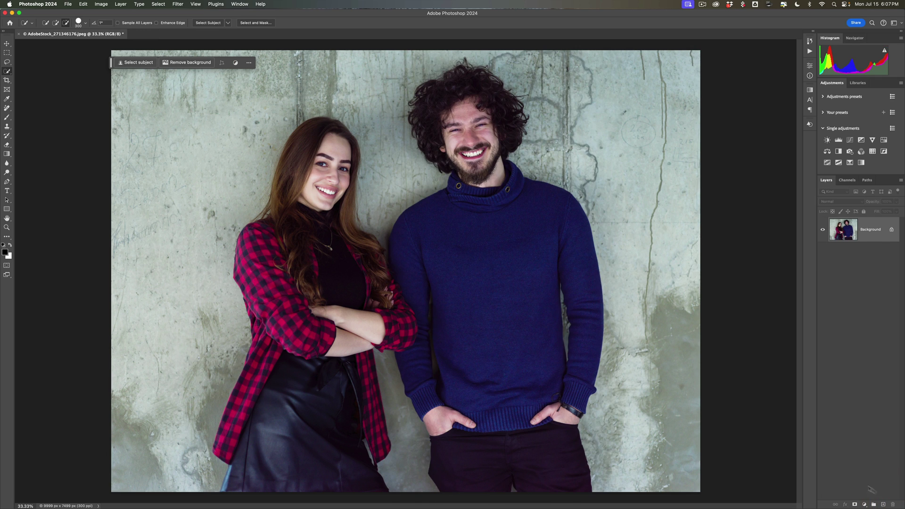
pyautogui.click(7, 108)
pyautogui.rightClick(21, 100)
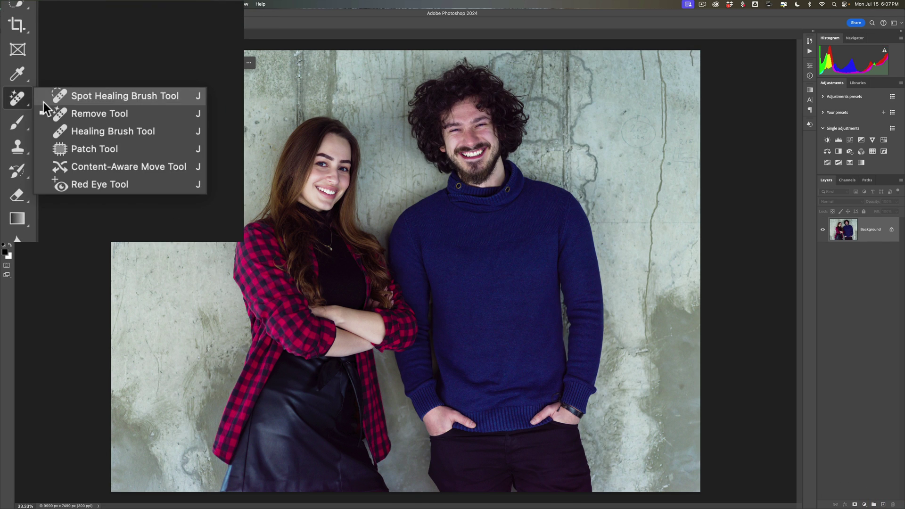
# Step: Use the Remove Tool with Remove after each stroke at size 600 to paint over the man's hair
pyautogui.click(102, 116)
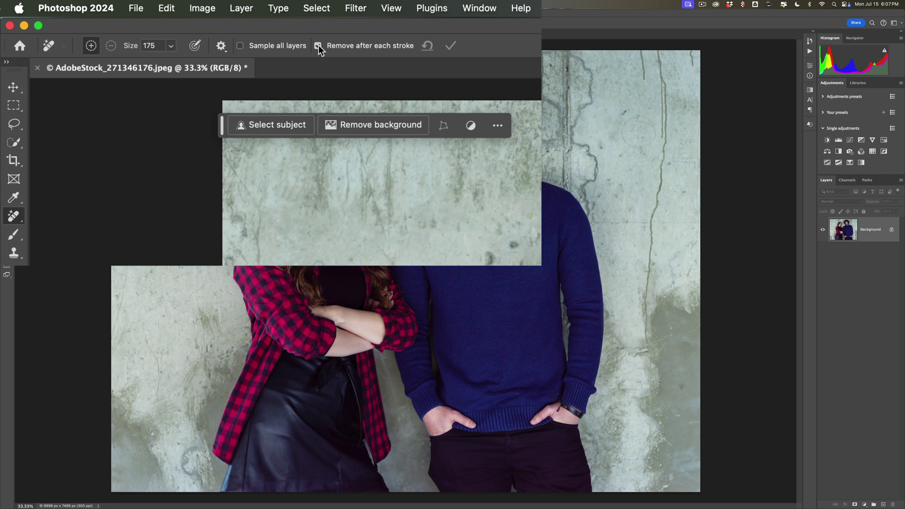
pyautogui.click(319, 46)
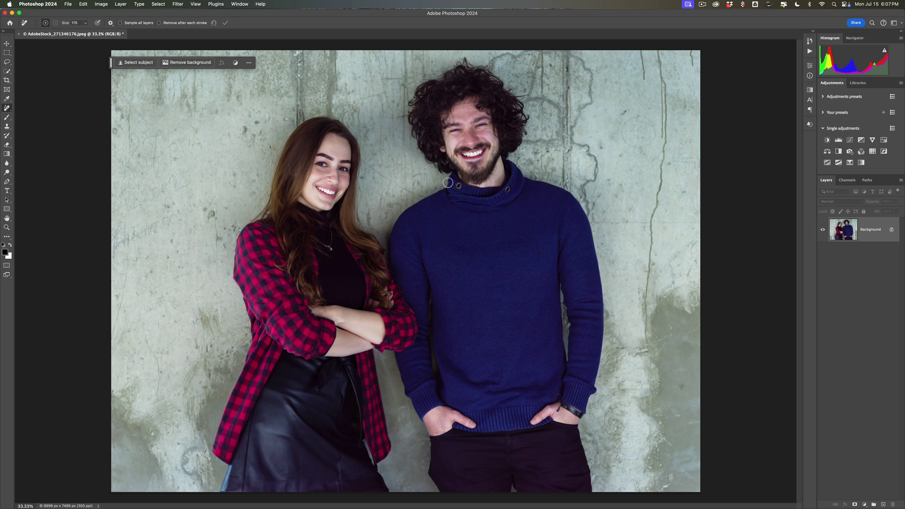
pyautogui.press(']')
pyautogui.press(']')
pyautogui.press(']')
pyautogui.press(']')
pyautogui.press(']')
pyautogui.press(']')
pyautogui.press(']')
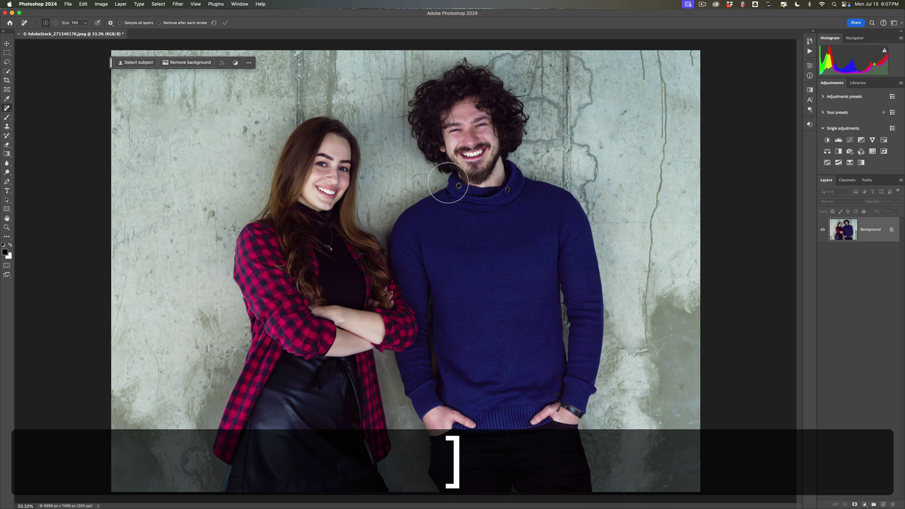
pyautogui.press('[')
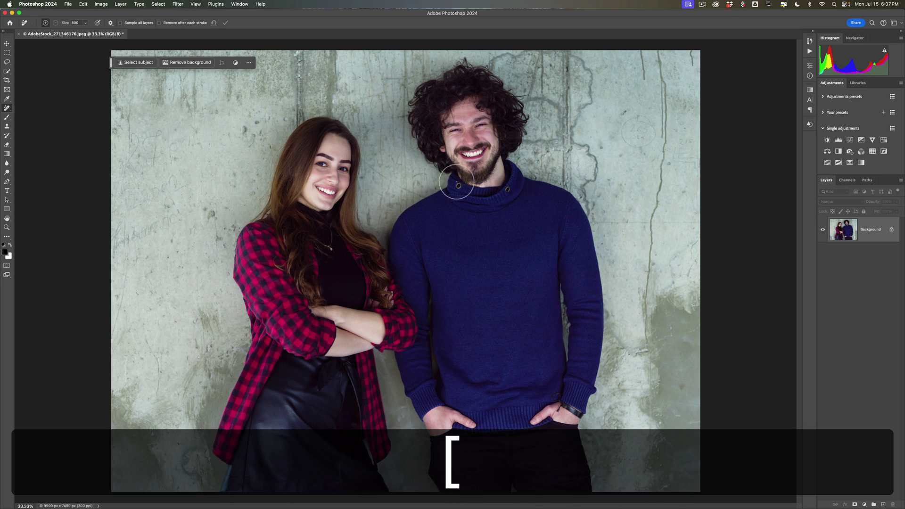
pyautogui.moveTo(415, 102)
pyautogui.mouseDown()
pyautogui.moveTo(466, 72)
pyautogui.moveTo(524, 110)
pyautogui.moveTo(513, 139)
pyautogui.mouseUp()
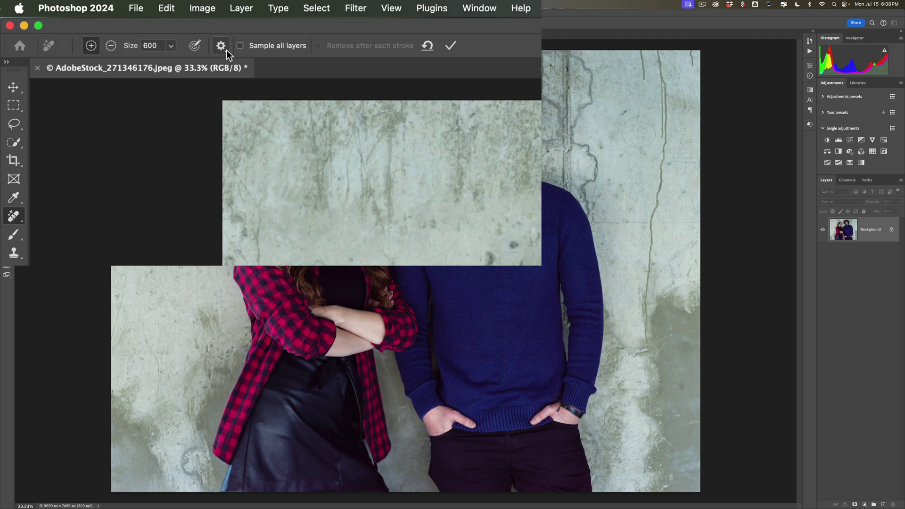
# Step: Set the stroke overlay opacity to 68%, extend the stroke over the man, and apply the removal
pyautogui.click(226, 50)
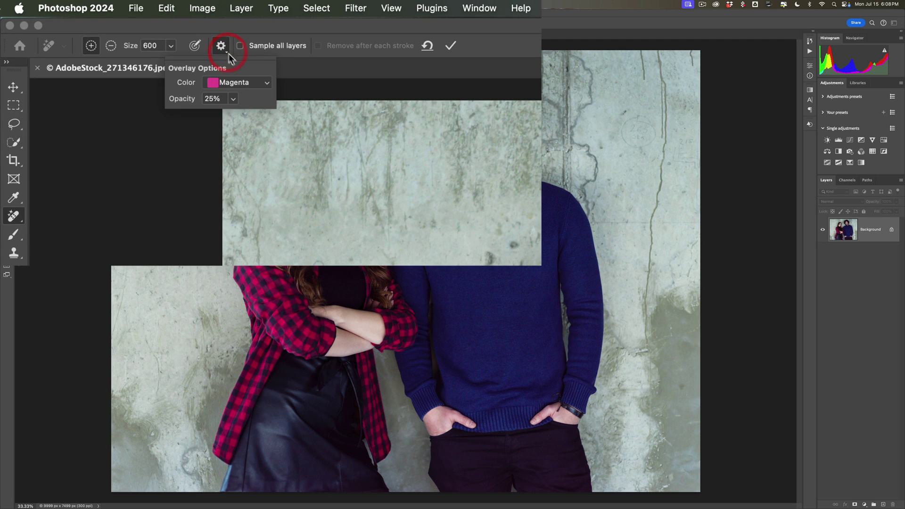
pyautogui.click(234, 99)
pyautogui.moveTo(225, 113); pyautogui.dragTo(255, 114)
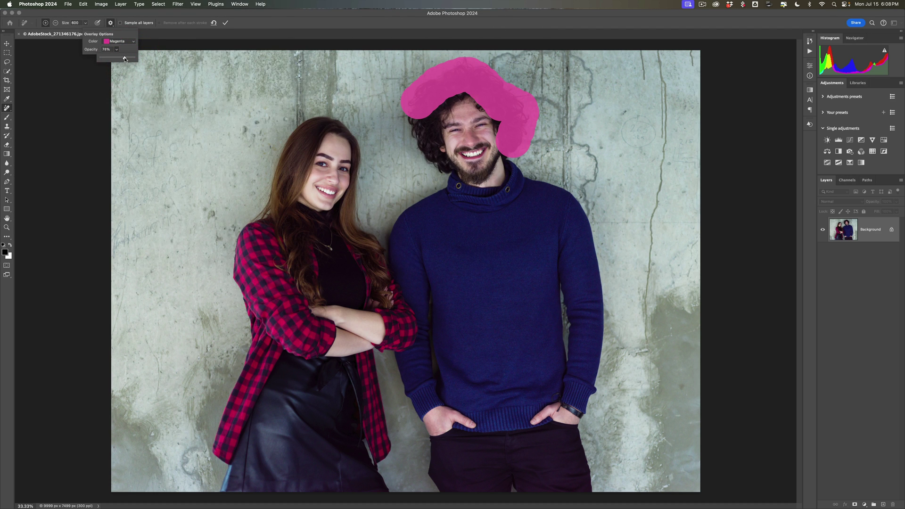
pyautogui.moveTo(125, 59); pyautogui.dragTo(123, 57)
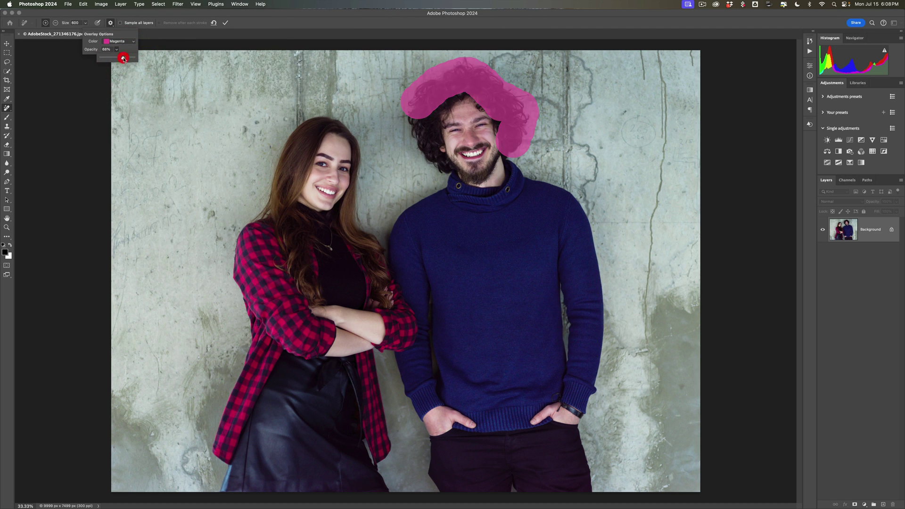
pyautogui.click(110, 24)
pyautogui.moveTo(505, 153)
pyautogui.mouseDown()
pyautogui.moveTo(561, 202)
pyautogui.moveTo(581, 229)
pyautogui.moveTo(590, 316)
pyautogui.moveTo(575, 426)
pyautogui.moveTo(580, 486)
pyautogui.moveTo(439, 485)
pyautogui.moveTo(429, 414)
pyautogui.moveTo(405, 368)
pyautogui.moveTo(431, 329)
pyautogui.moveTo(396, 238)
pyautogui.moveTo(438, 179)
pyautogui.moveTo(402, 104)
pyautogui.moveTo(481, 120)
pyautogui.moveTo(458, 107)
pyautogui.moveTo(494, 140)
pyautogui.mouseUp()
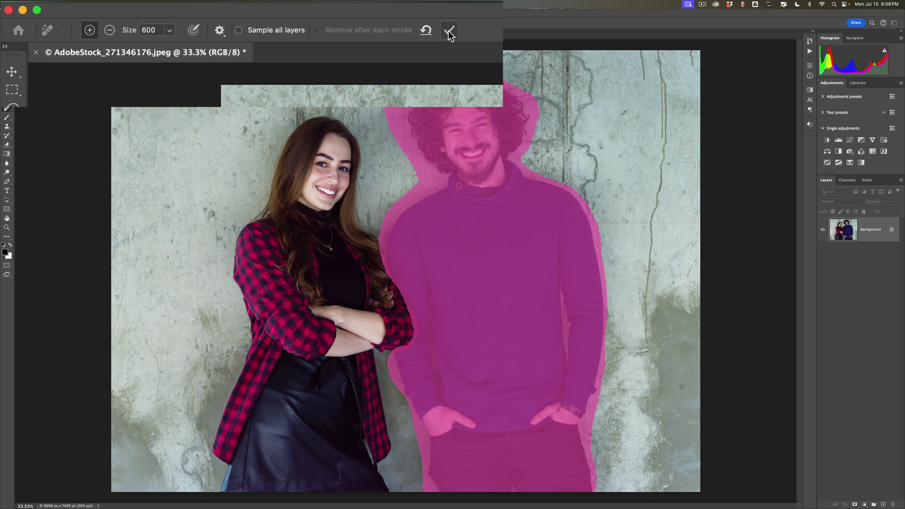
pyautogui.click(225, 24)
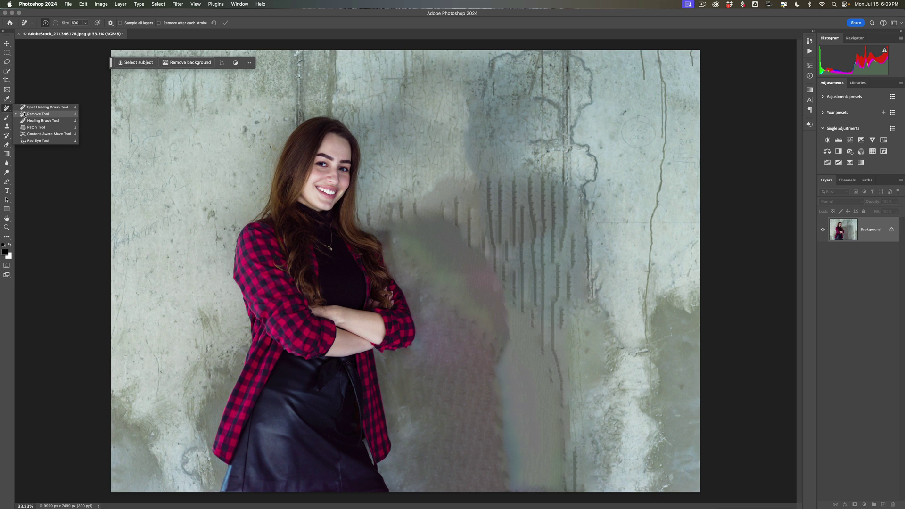
# Step: Once the removal finishes, show the healing and removal tool group
pyautogui.click(8, 109)
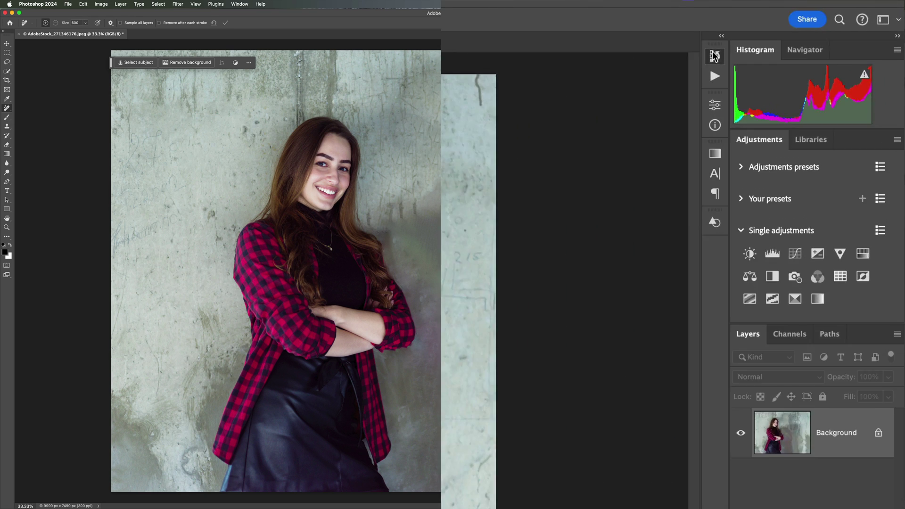
# Step: Revert to the Open state in the History panel, restoring the man
pyautogui.click(809, 40)
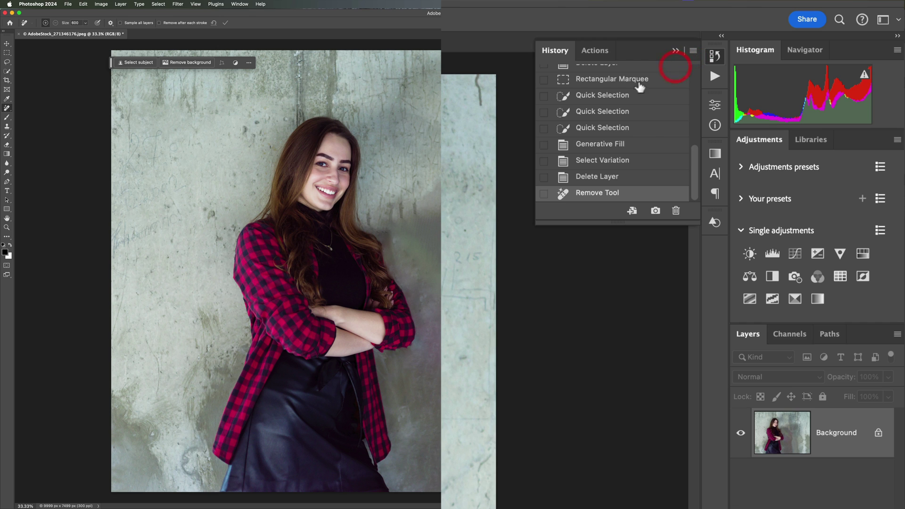
pyautogui.scroll(3, 766, 59)
pyautogui.click(583, 95)
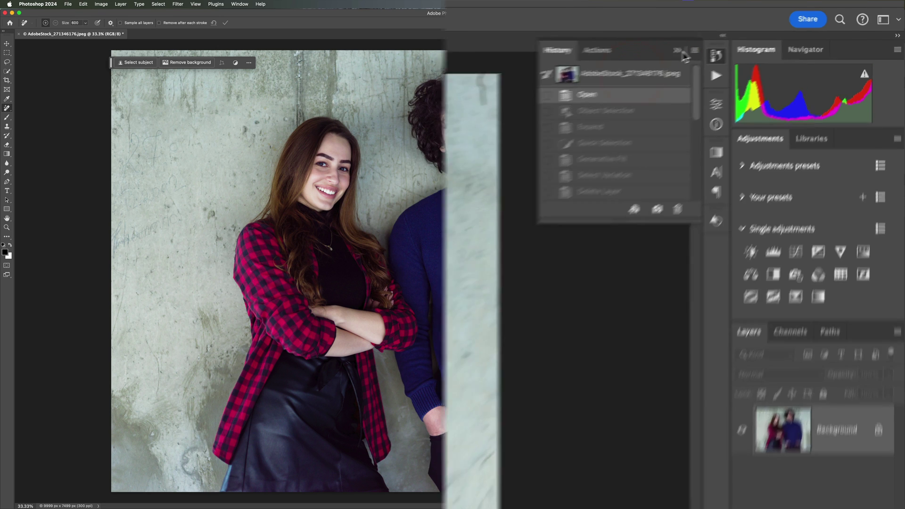
pyautogui.click(682, 52)
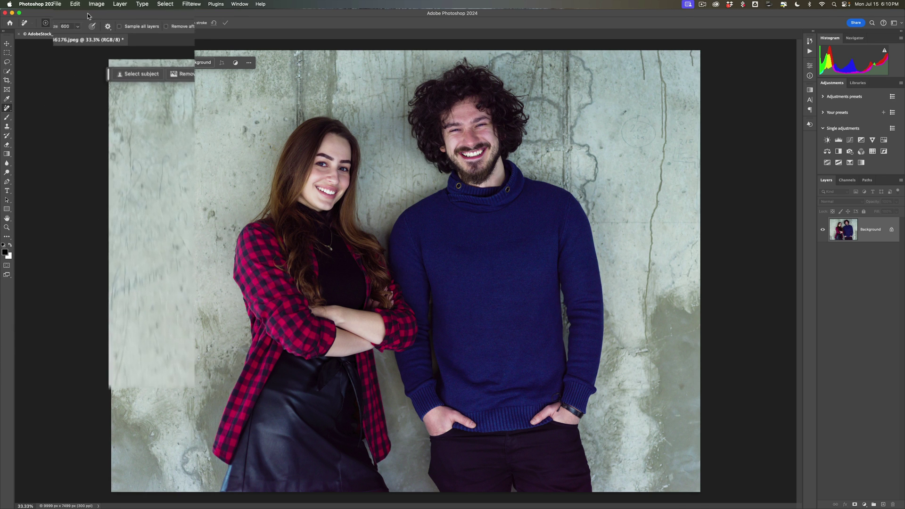
pyautogui.click(66, 8)
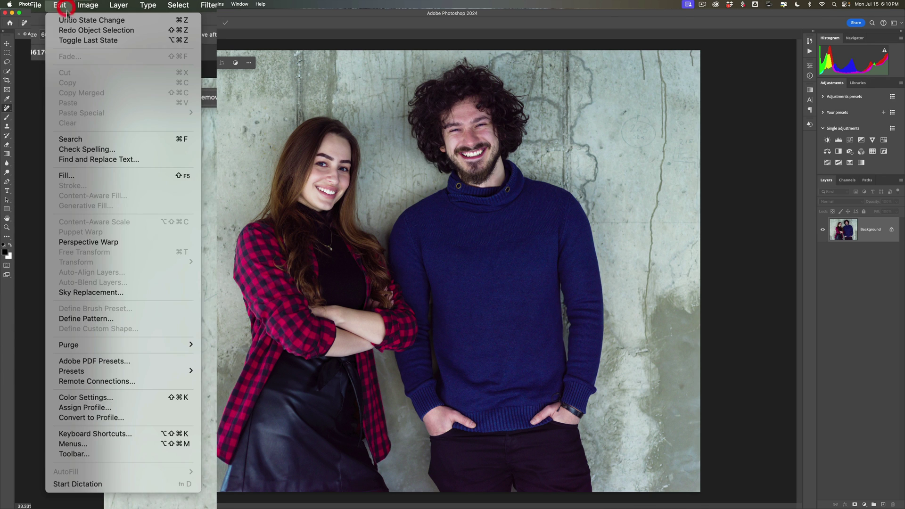
pyautogui.click(74, 456)
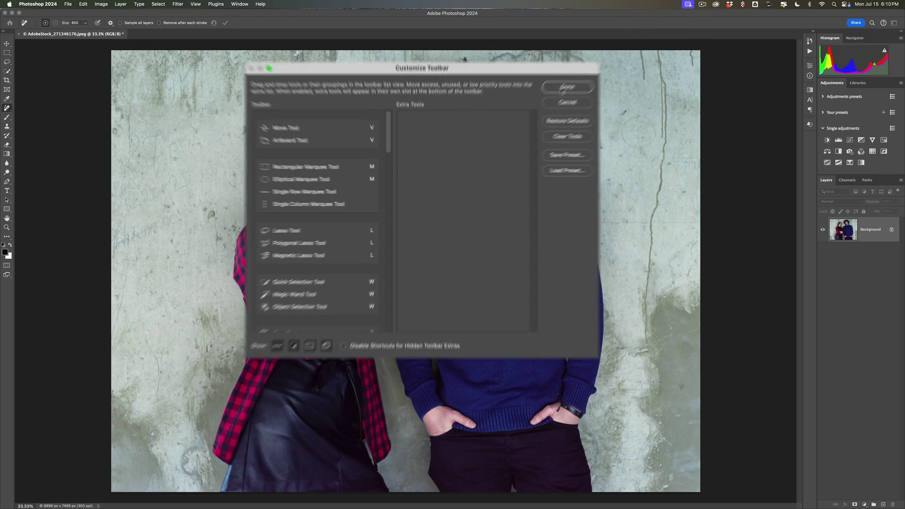
pyautogui.click(536, 114)
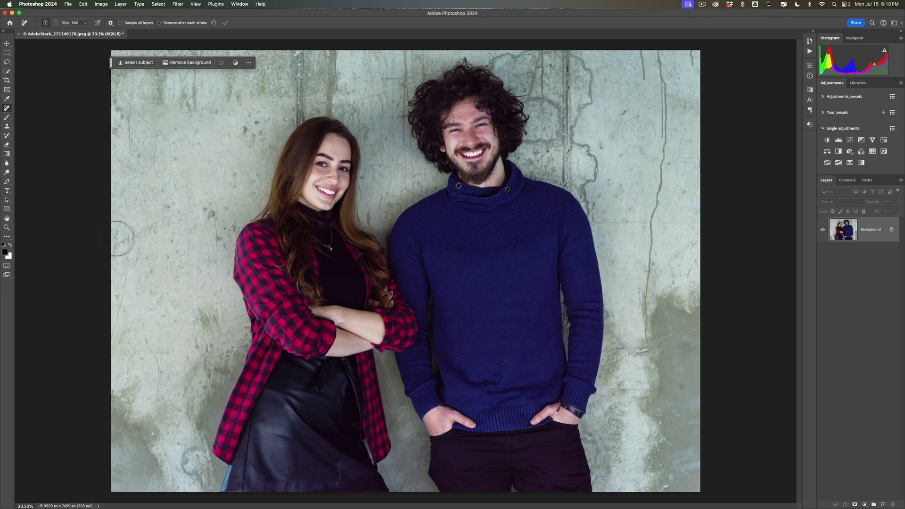
# Step: Set the Quick Mask options so Color Indicates Selected Areas
pyautogui.click(22, 297)
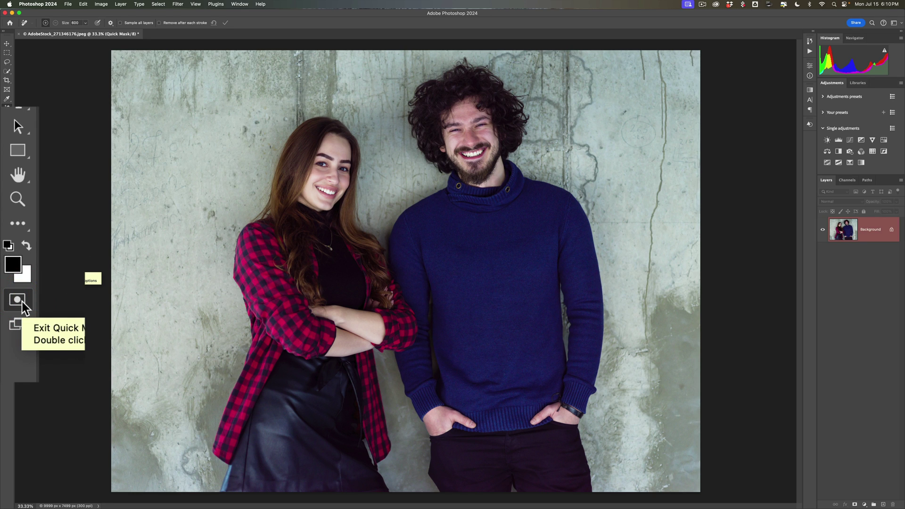
pyautogui.doubleClick(22, 302)
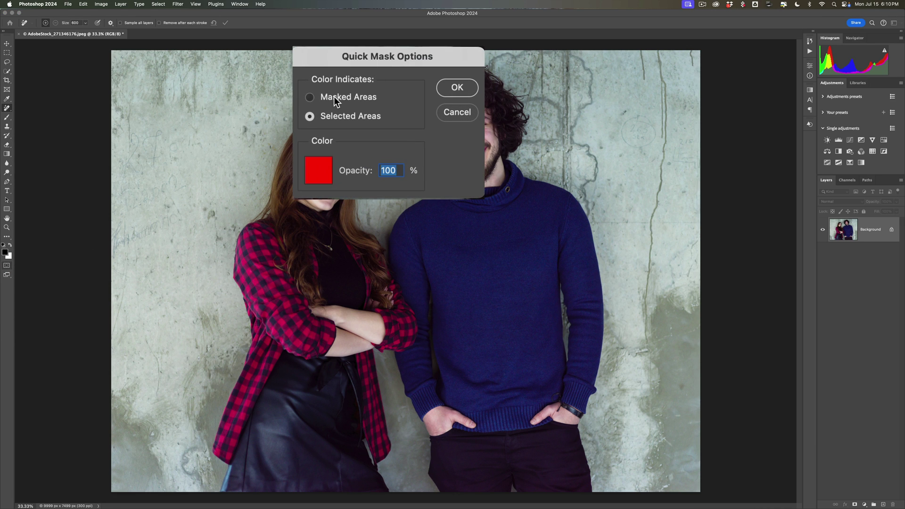
pyautogui.click(335, 98)
pyautogui.click(310, 116)
pyautogui.click(443, 95)
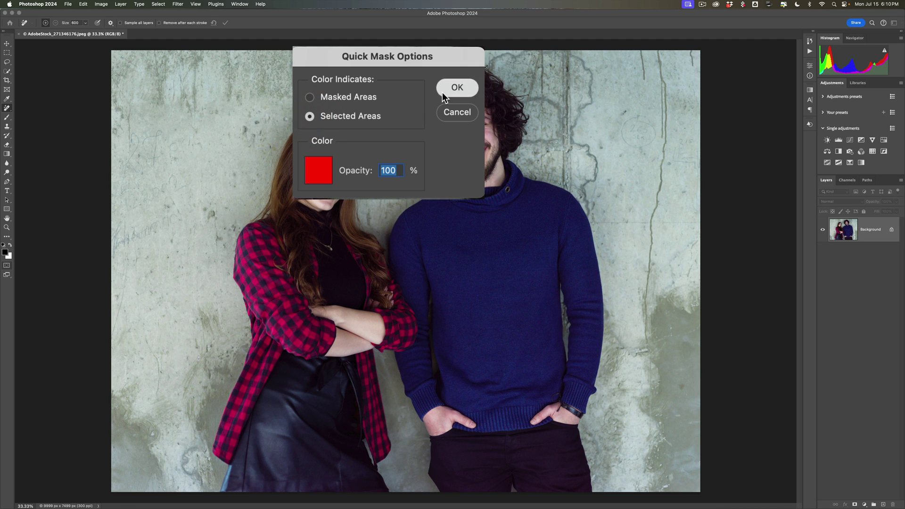
# Step: Enter Quick Mask mode and switch to the standard Brush Tool
pyautogui.click(6, 266)
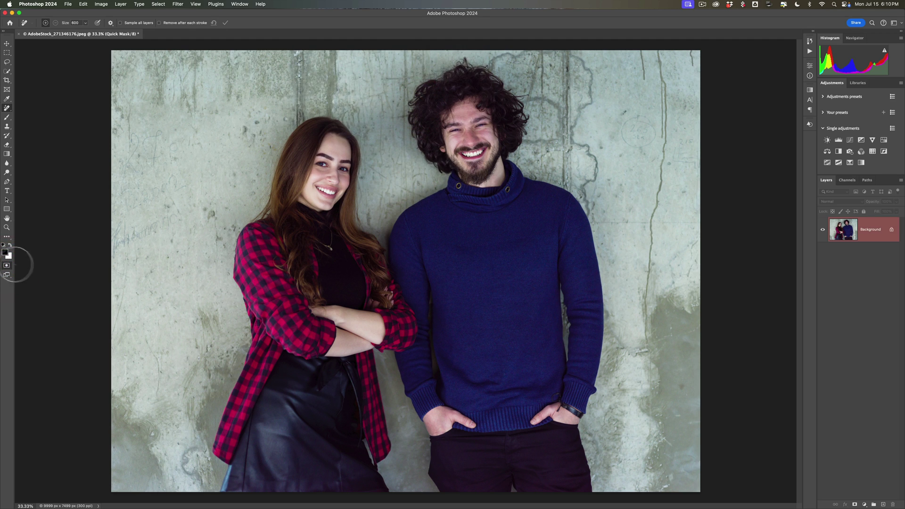
pyautogui.click(5, 267)
pyautogui.click(5, 267)
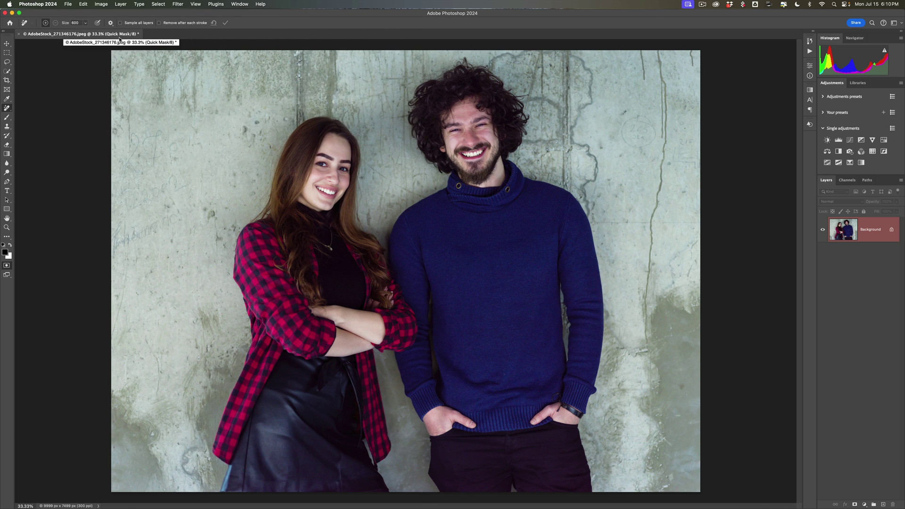
pyautogui.press('b')
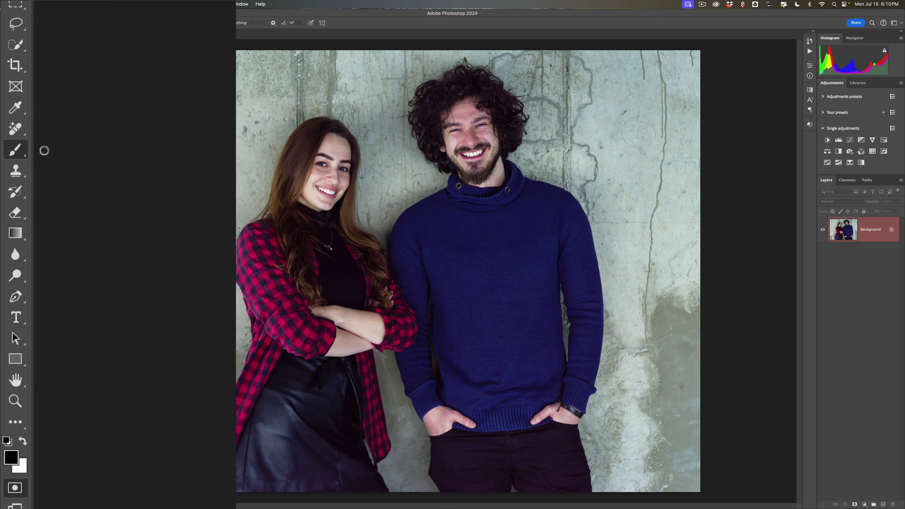
pyautogui.rightClick(22, 150)
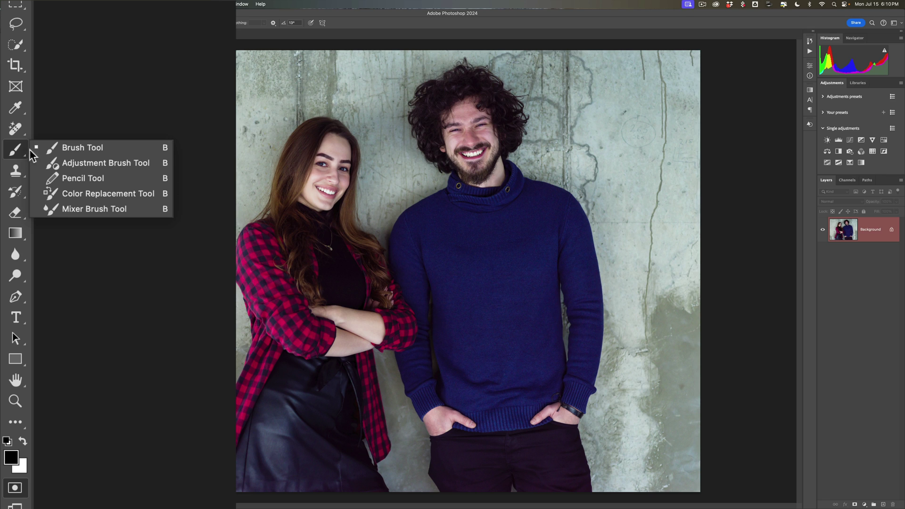
pyautogui.click(80, 149)
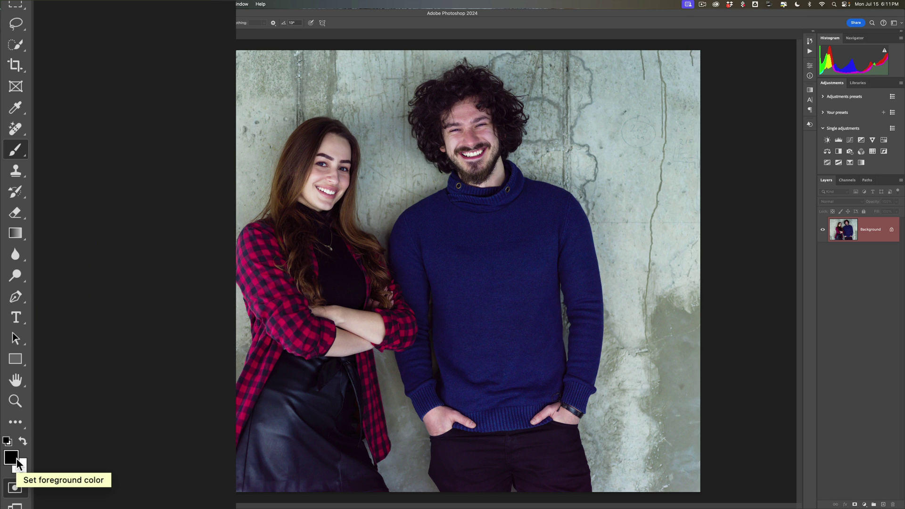
# Step: Set black as the foreground colour and the brush size to 900
pyautogui.press('d')
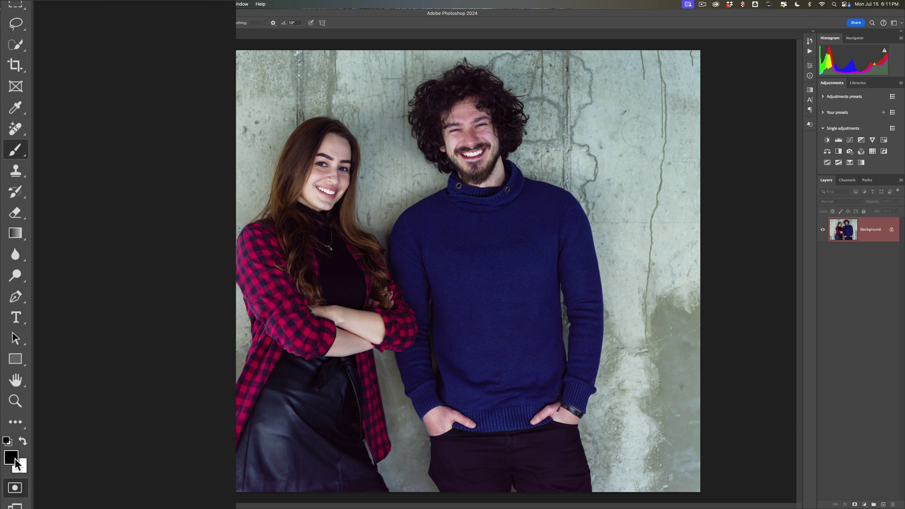
pyautogui.press('x')
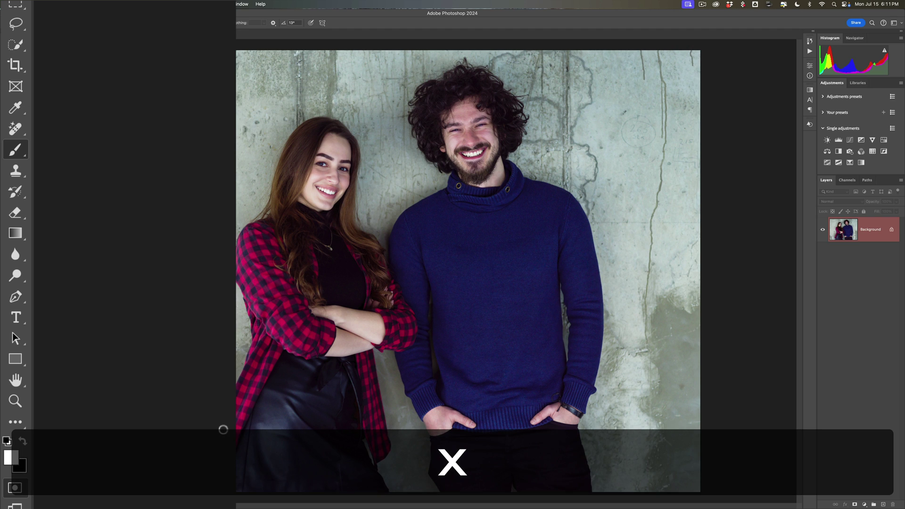
pyautogui.press('x')
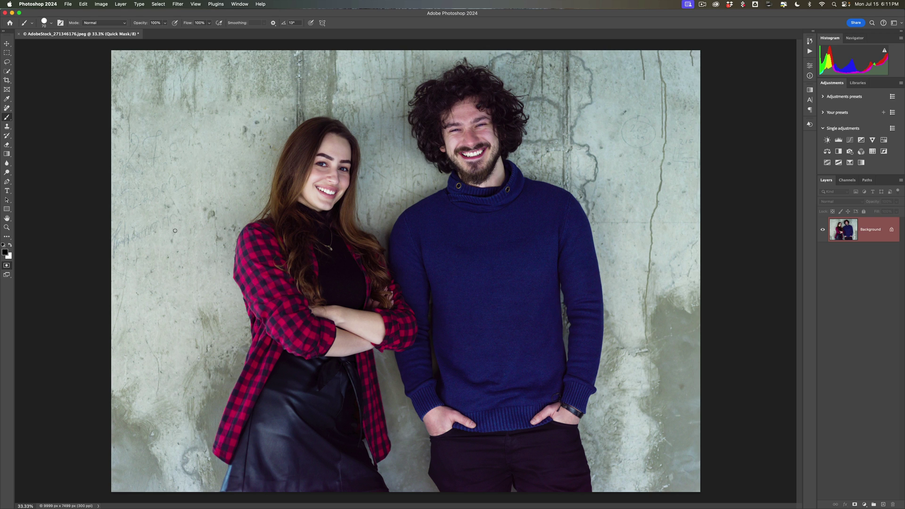
pyautogui.press(']')
pyautogui.press(']')
pyautogui.press(']')
pyautogui.press(']')
pyautogui.press(']')
pyautogui.press(']')
pyautogui.press(']')
pyautogui.press(']')
pyautogui.press(']')
pyautogui.press(']')
pyautogui.press(']')
pyautogui.press(']')
pyautogui.press(']')
pyautogui.press(']')
pyautogui.press(']')
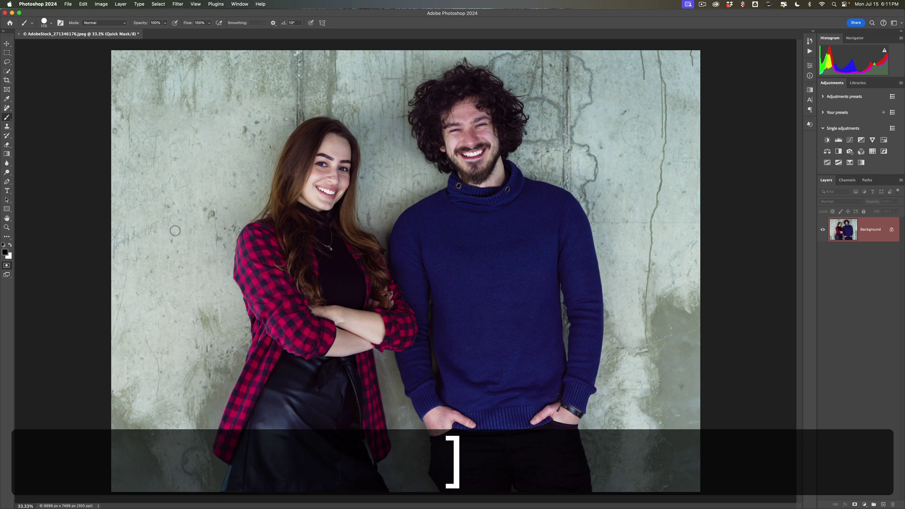
pyautogui.press(']')
pyautogui.press('[')
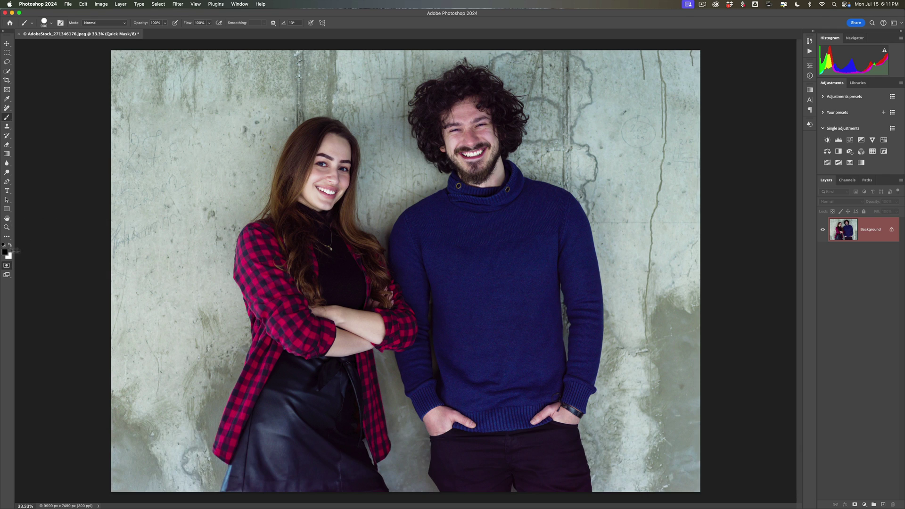
# Step: Paint the black brush from the man's hair down over his whole figure
pyautogui.moveTo(421, 109)
pyautogui.mouseDown()
pyautogui.moveTo(467, 82)
pyautogui.moveTo(507, 116)
pyautogui.moveTo(518, 110)
pyautogui.moveTo(516, 181)
pyautogui.moveTo(569, 228)
pyautogui.moveTo(592, 310)
pyautogui.moveTo(577, 478)
pyautogui.moveTo(495, 486)
pyautogui.moveTo(448, 478)
pyautogui.moveTo(443, 428)
pyautogui.moveTo(407, 376)
pyautogui.moveTo(434, 360)
pyautogui.moveTo(438, 327)
pyautogui.moveTo(405, 244)
pyautogui.moveTo(432, 191)
pyautogui.moveTo(428, 136)
pyautogui.moveTo(452, 130)
pyautogui.moveTo(490, 148)
pyautogui.moveTo(460, 183)
pyautogui.moveTo(500, 198)
pyautogui.moveTo(523, 219)
pyautogui.moveTo(553, 297)
pyautogui.moveTo(570, 367)
pyautogui.moveTo(559, 445)
pyautogui.moveTo(550, 447)
pyautogui.moveTo(510, 275)
pyautogui.moveTo(467, 204)
pyautogui.moveTo(515, 419)
pyautogui.moveTo(501, 446)
pyautogui.moveTo(477, 410)
pyautogui.moveTo(442, 295)
pyautogui.moveTo(440, 245)
pyautogui.mouseUp()
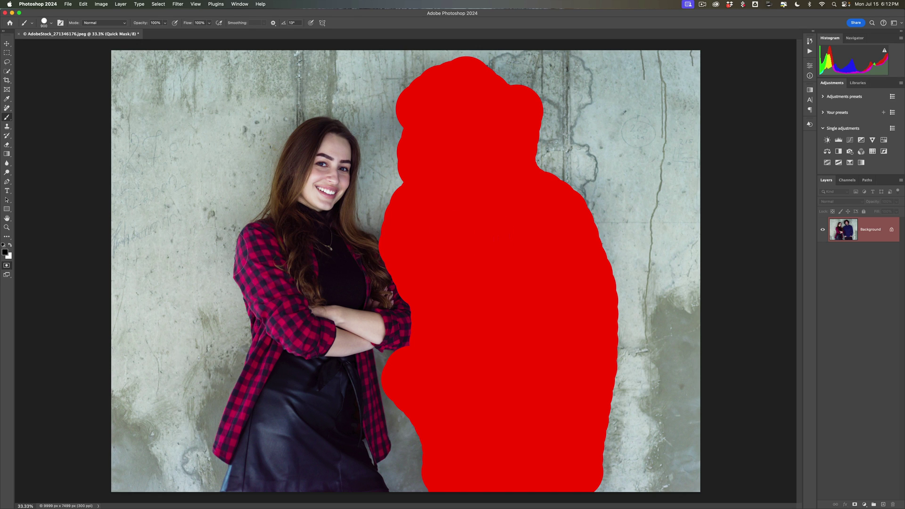
# Step: Exit Quick Mask to select the man and run Generative Fill without a prompt
pyautogui.click(7, 267)
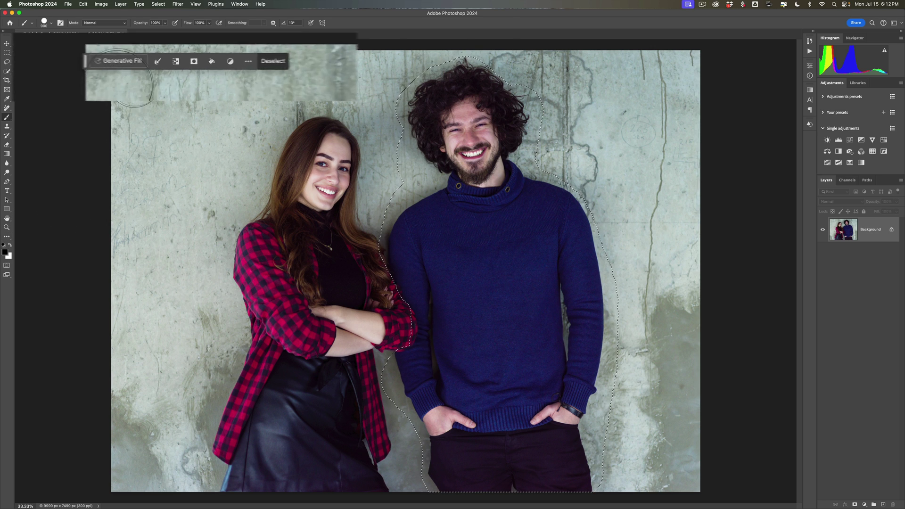
pyautogui.click(137, 63)
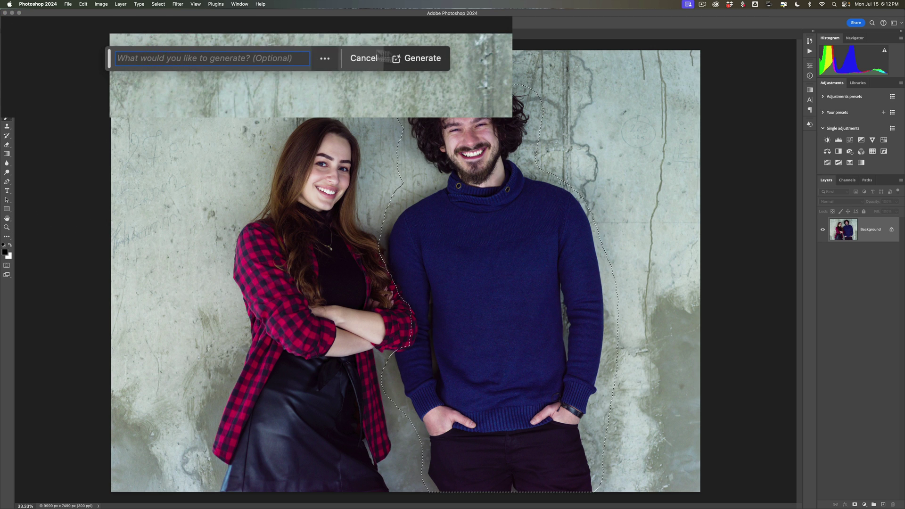
pyautogui.click(417, 58)
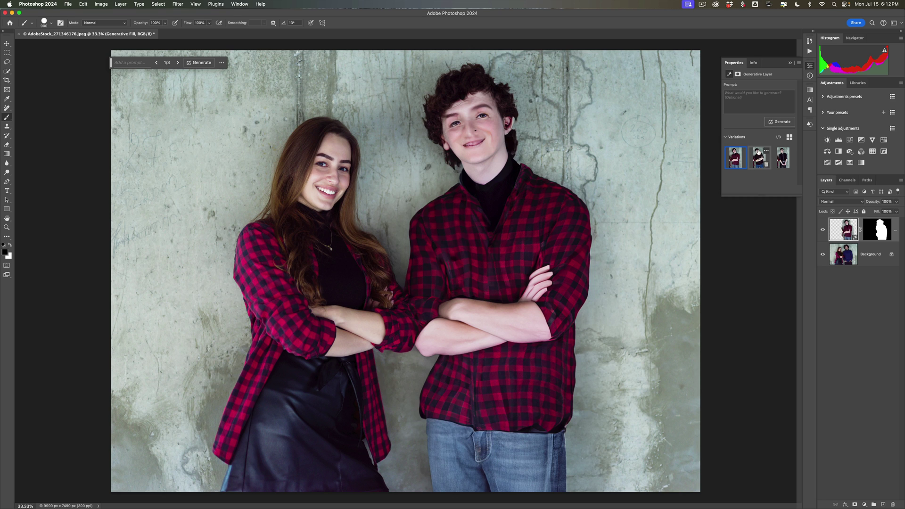
# Step: Preview the second and third variations, then delete the generated fill layer
pyautogui.click(759, 157)
pyautogui.click(781, 158)
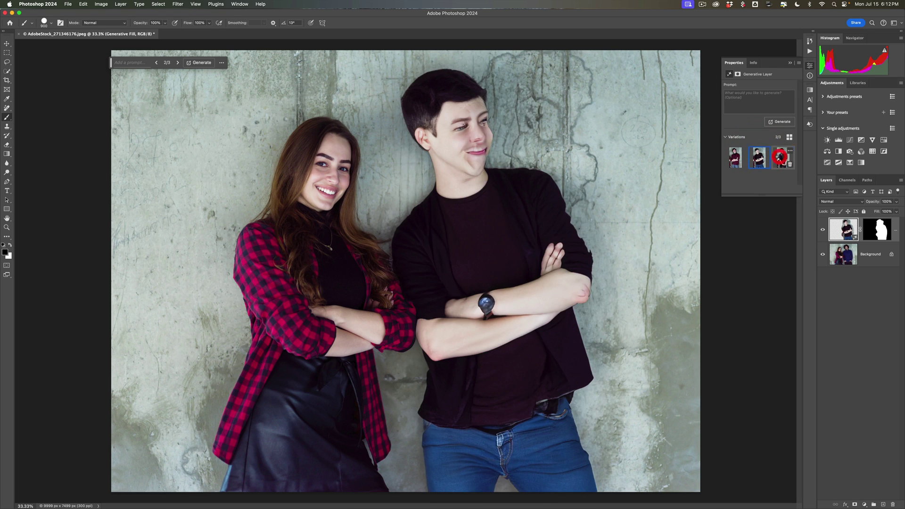
pyautogui.click(790, 62)
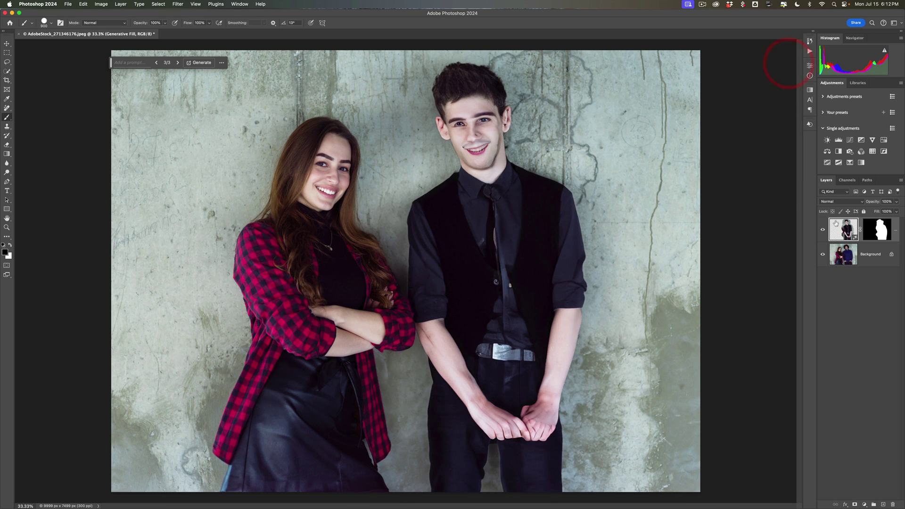
pyautogui.moveTo(836, 223); pyautogui.dragTo(893, 505)
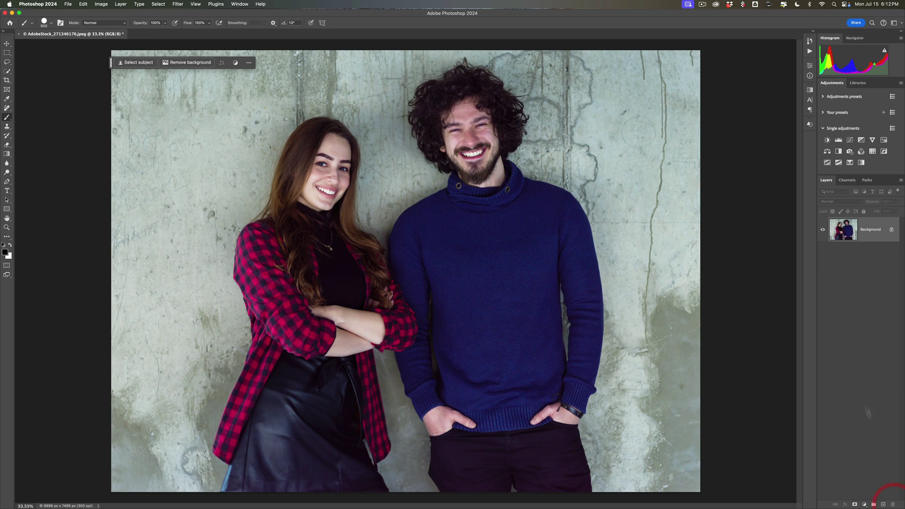